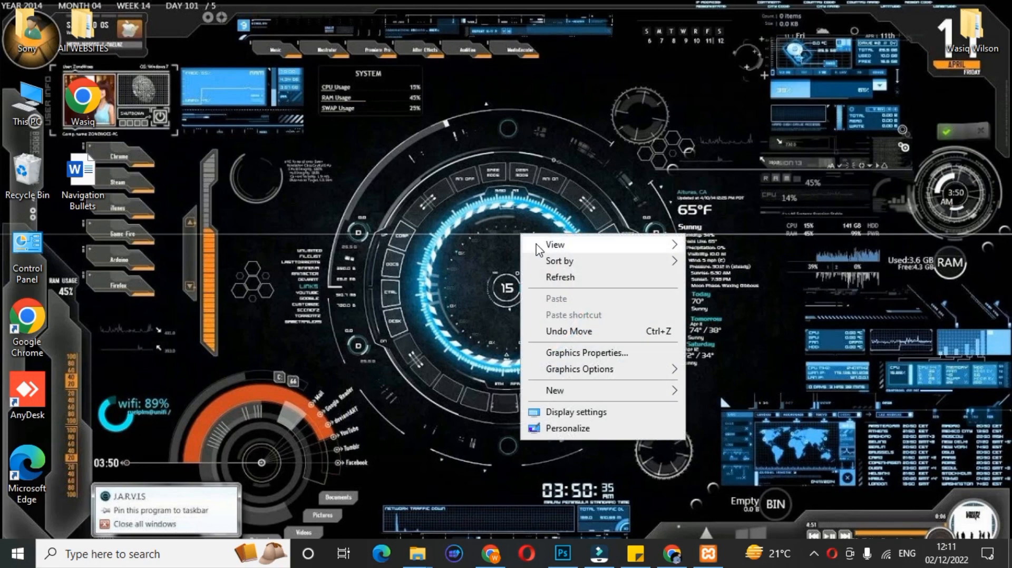
Step: Open the Navigation Bullets Word document from the desktop and briefly highlight its title
click(549, 276)
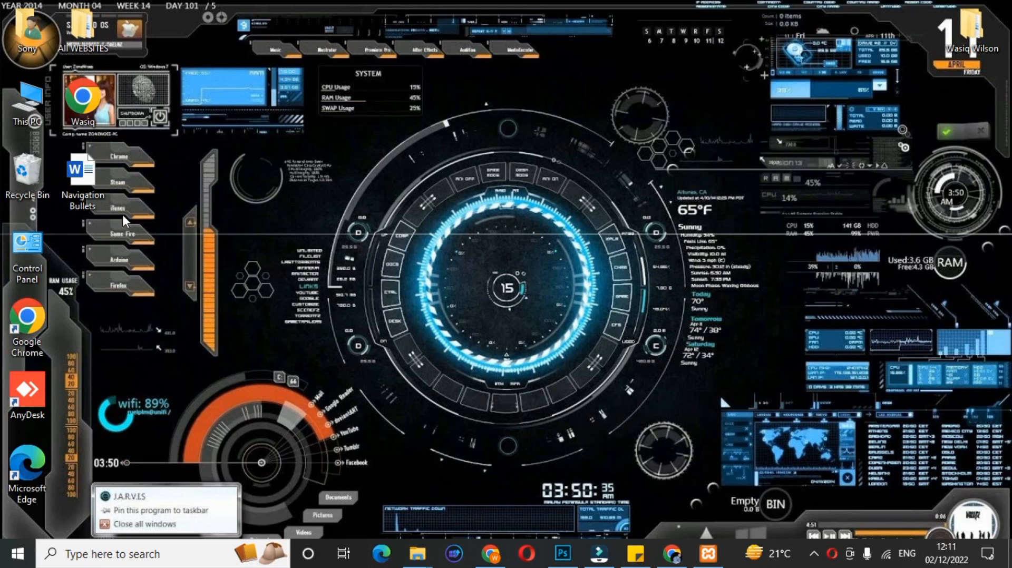
double_click(106, 185)
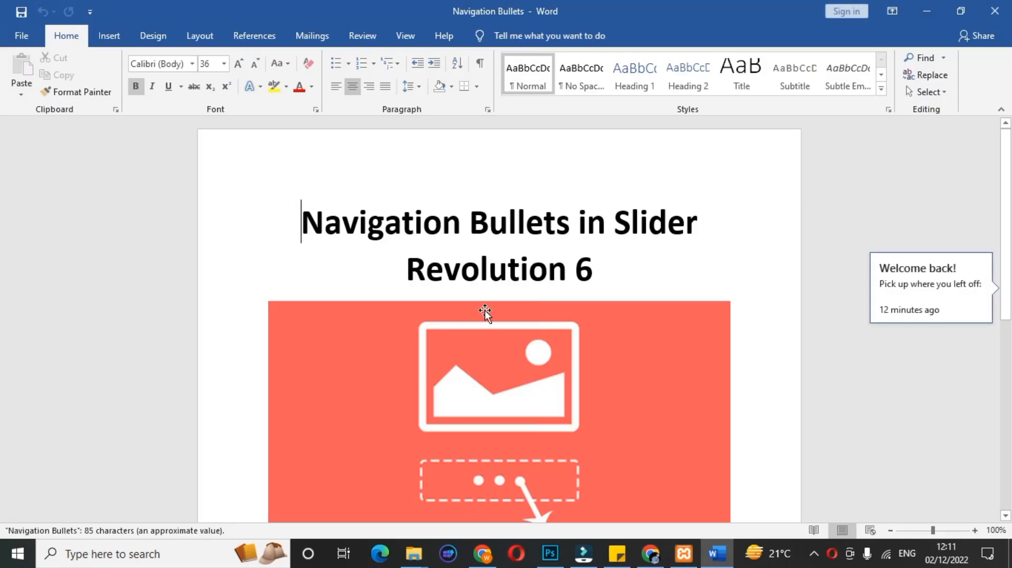
drag(598, 273, 403, 224)
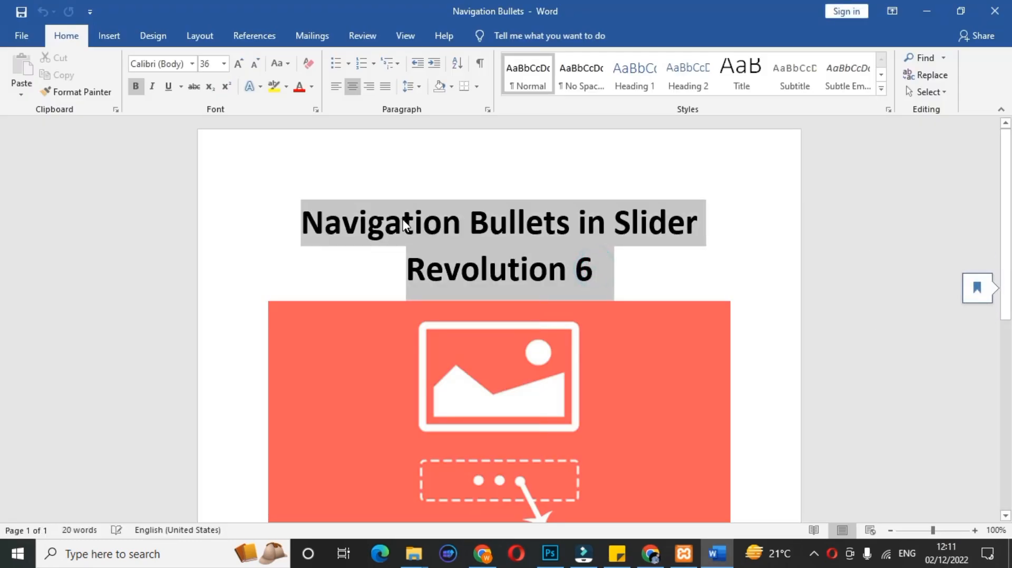
click(634, 250)
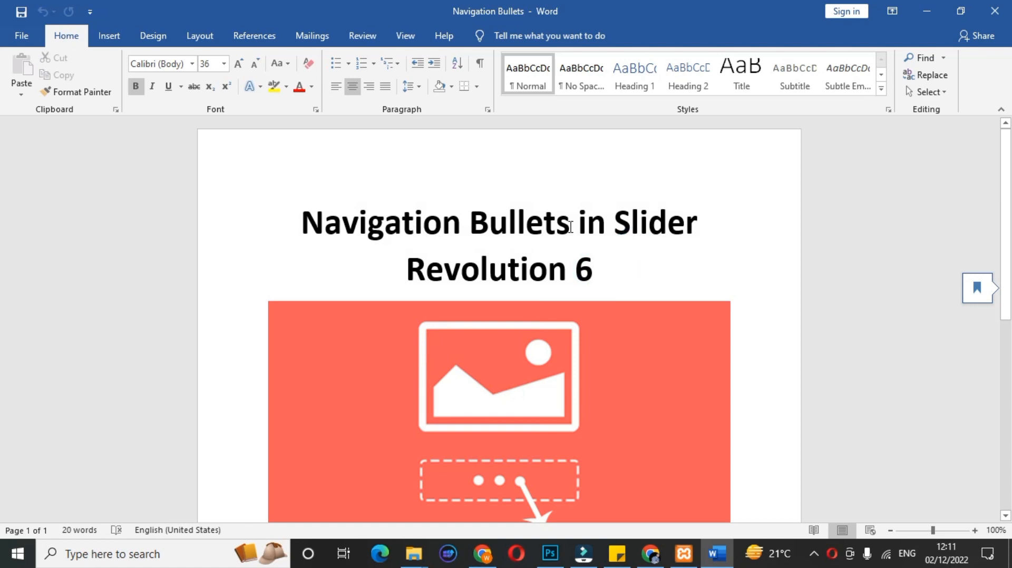
Step: Colour the word "Bullets" in the document title red
drag(570, 227, 469, 215)
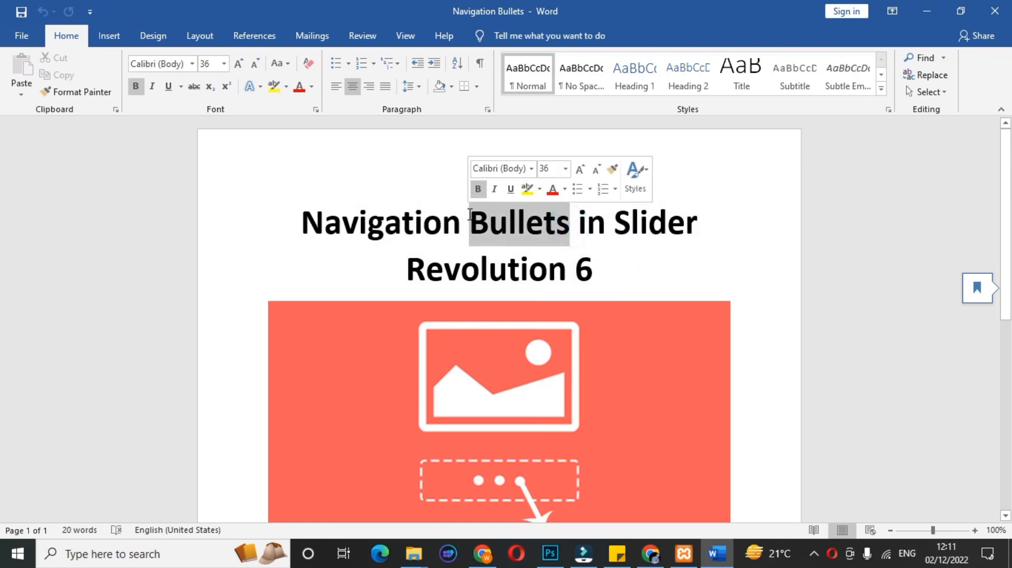
click(553, 188)
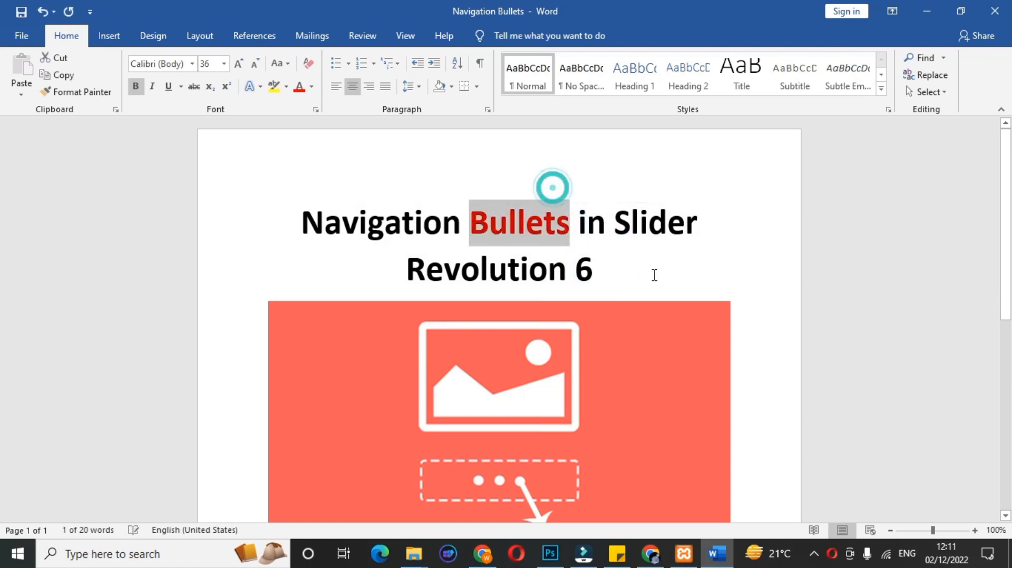
click(654, 275)
Step: Review the document's illustration and the numbered note explaining what bullets are in Slider Revolution
scroll(860, 272, down, 2)
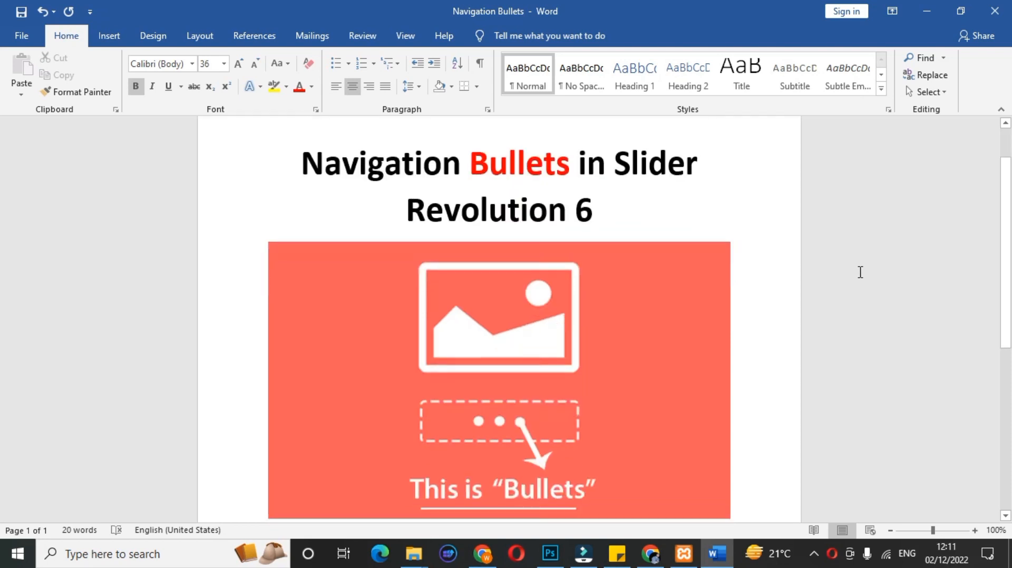
scroll(861, 272, down, 2)
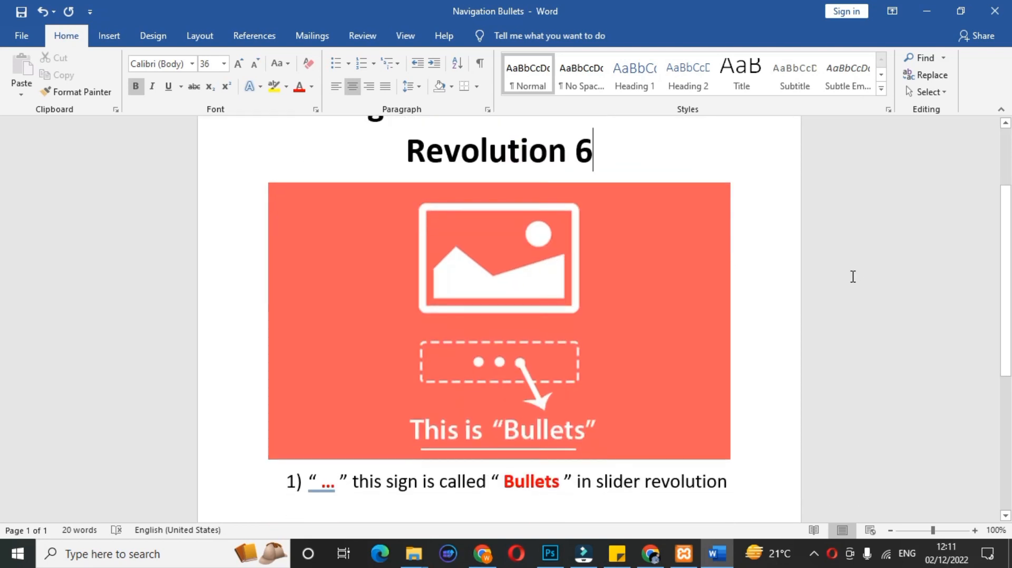
scroll(853, 280, down, 2)
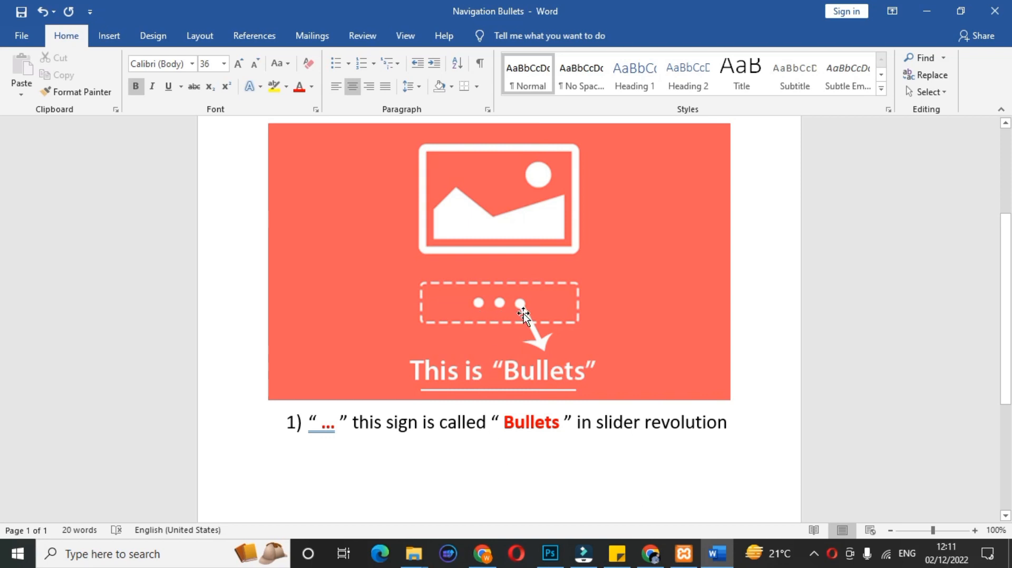
scroll(930, 394, down, 2)
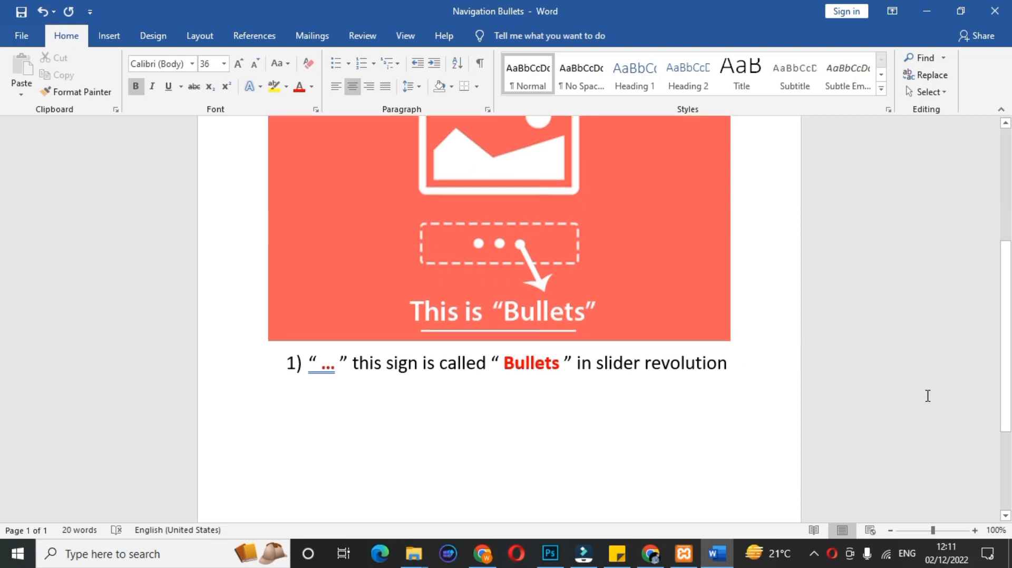
scroll(923, 396, up, 4)
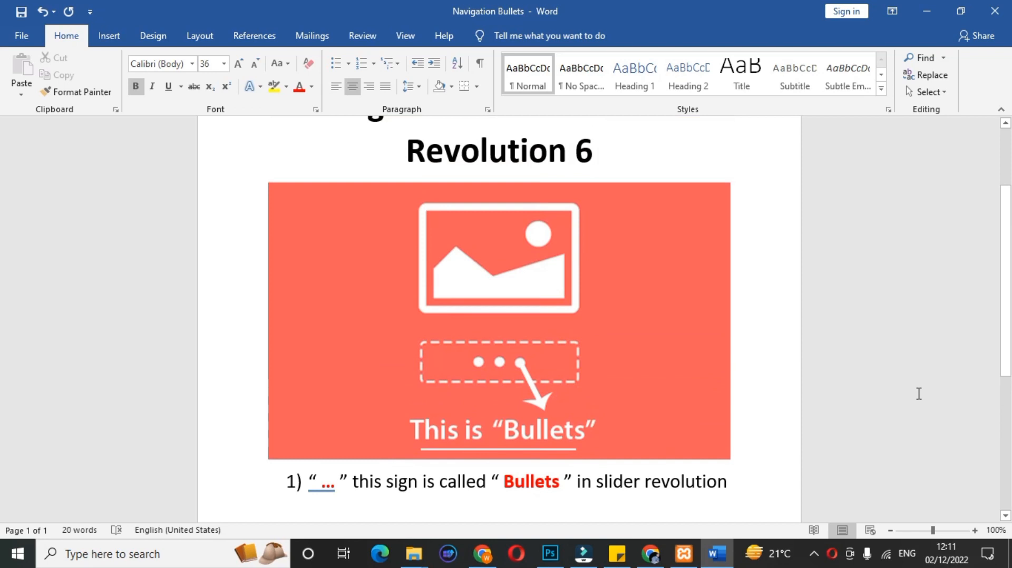
scroll(919, 394, up, 2)
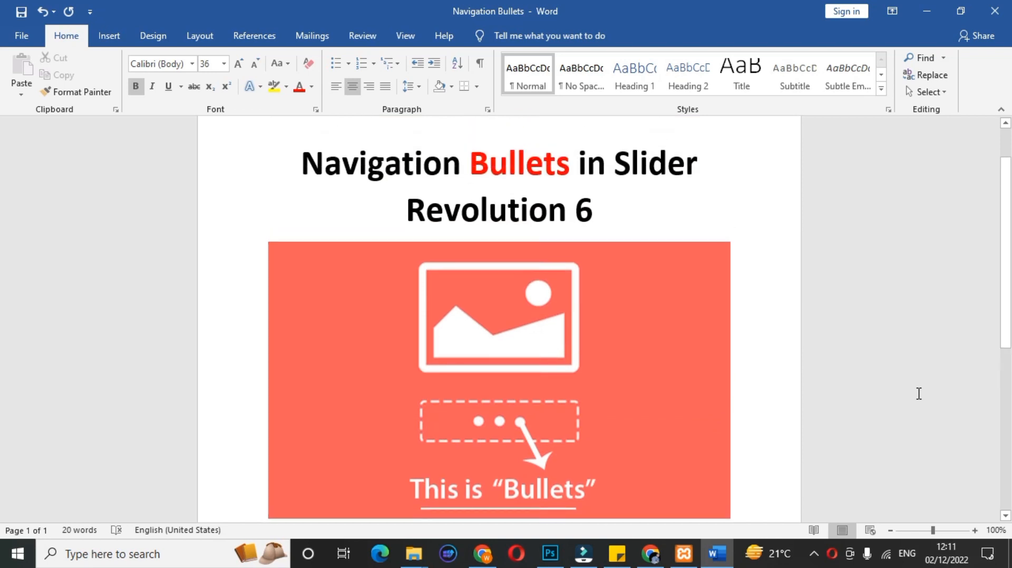
scroll(919, 394, down, 2)
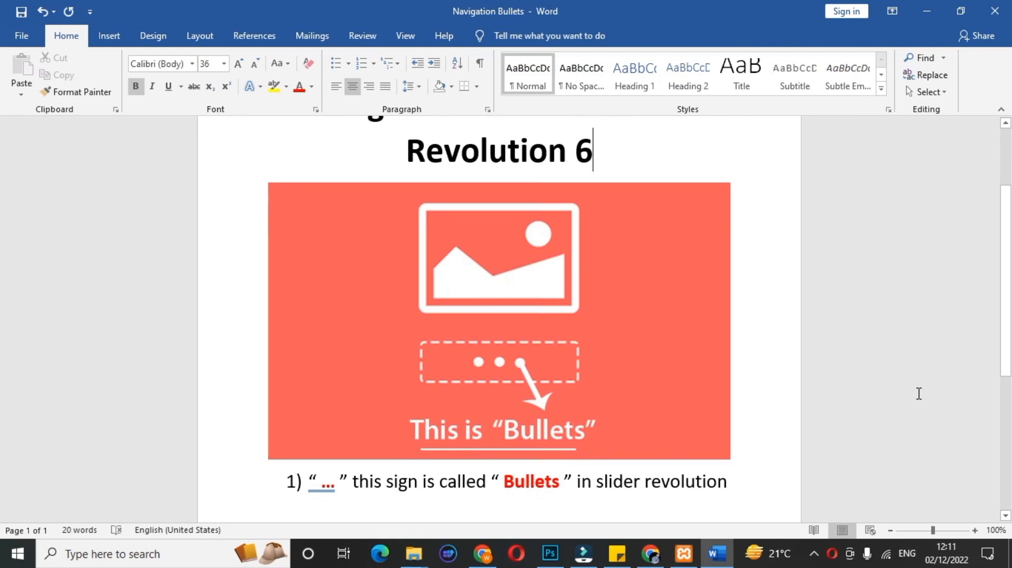
scroll(919, 394, up, 2)
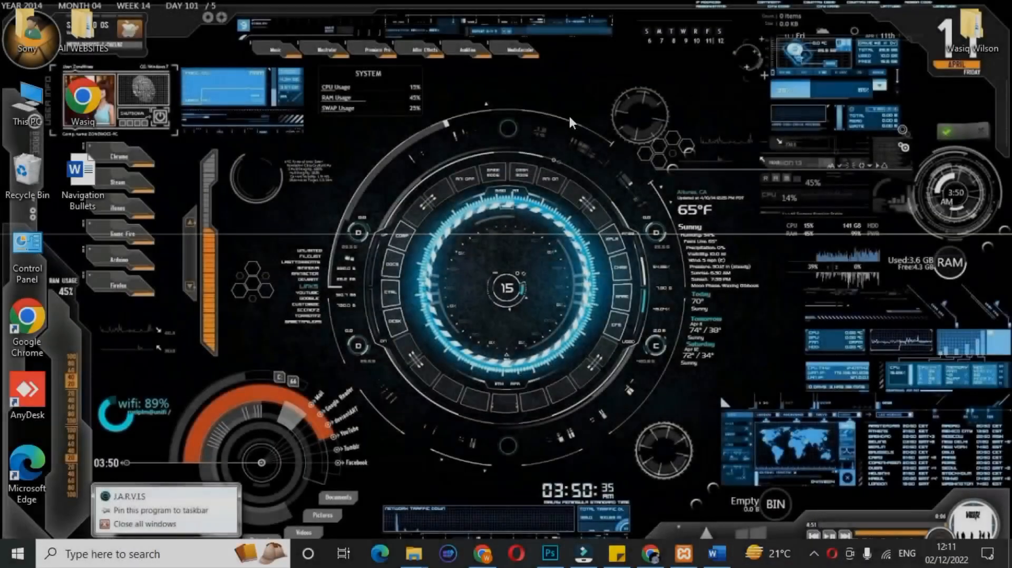
Step: Switch to the XAMPP Control Panel, start the Apache and MySQL modules, and minimize the window
right_click(568, 117)
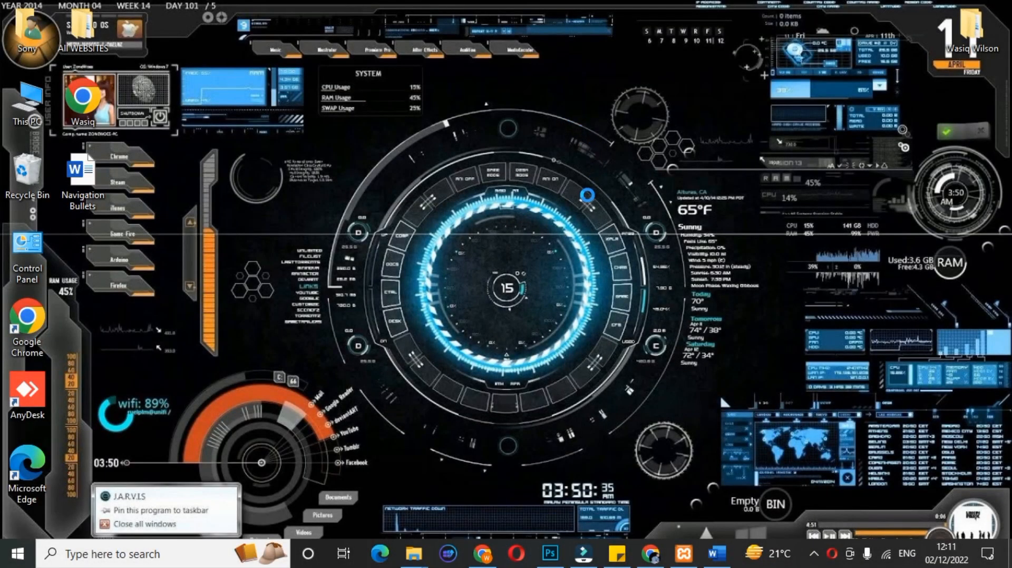
click(599, 161)
click(675, 560)
click(255, 80)
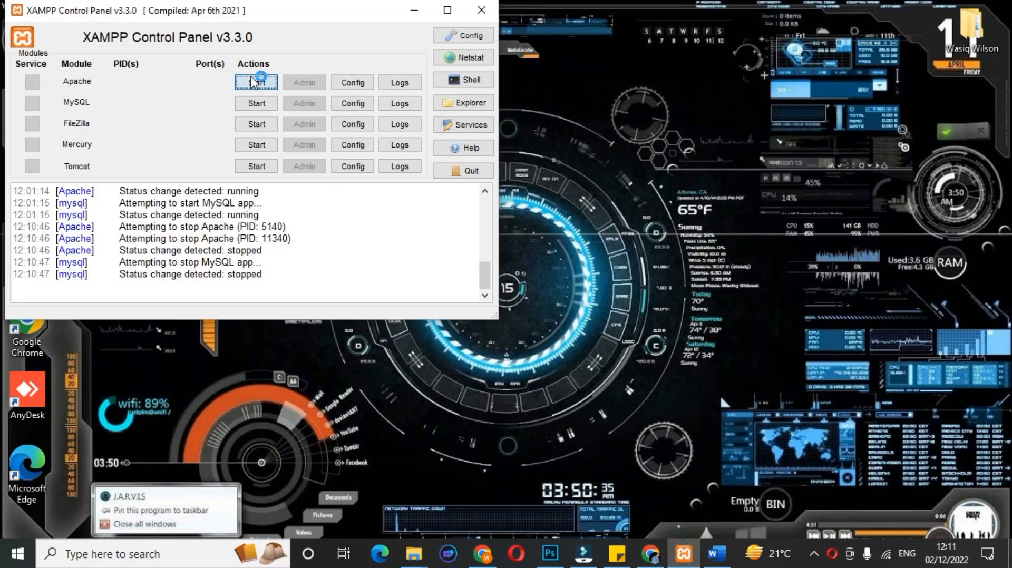
click(263, 103)
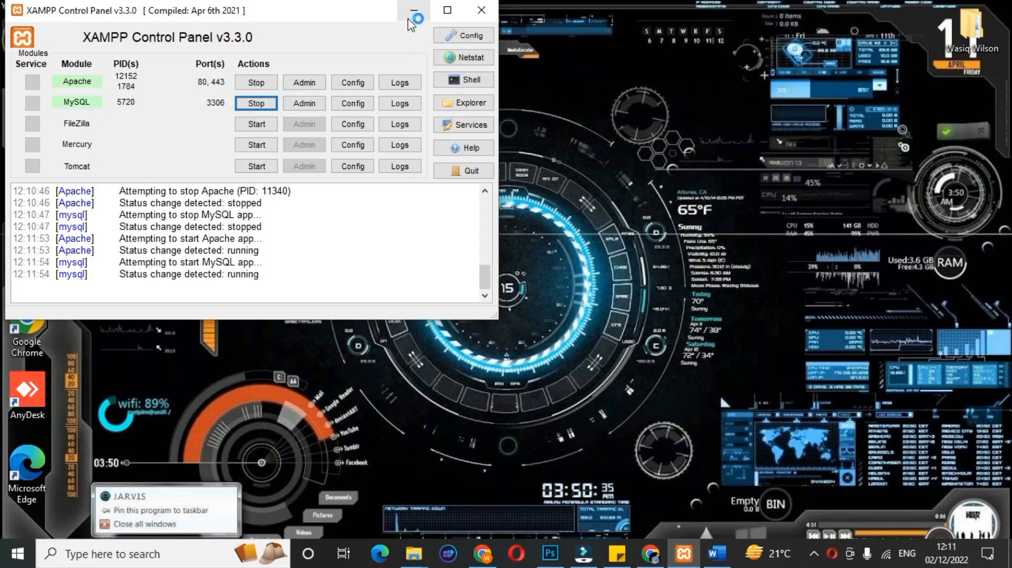
click(410, 16)
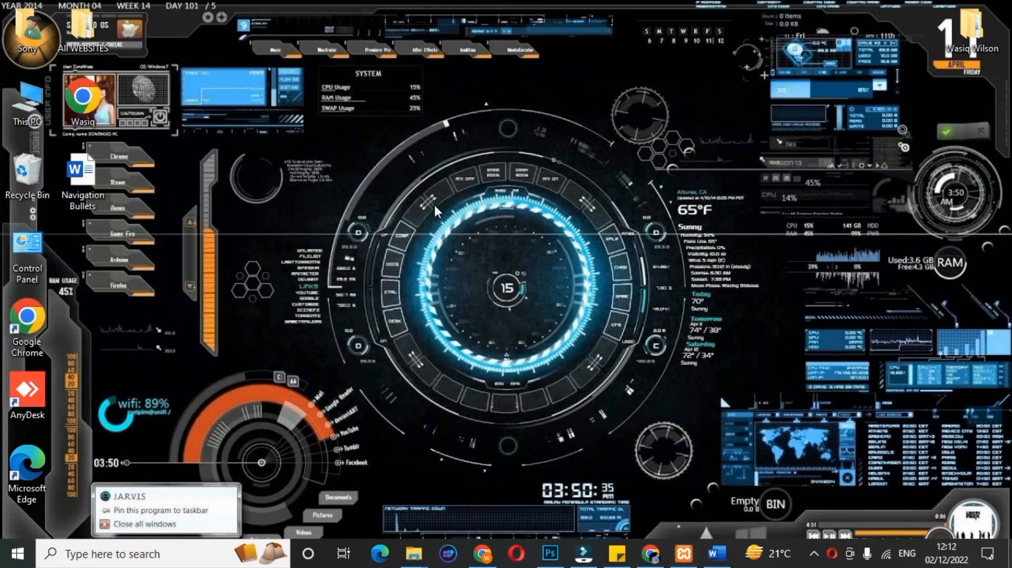
Step: Switch to Chrome and load the local site localhost/mraquarius.com
click(651, 554)
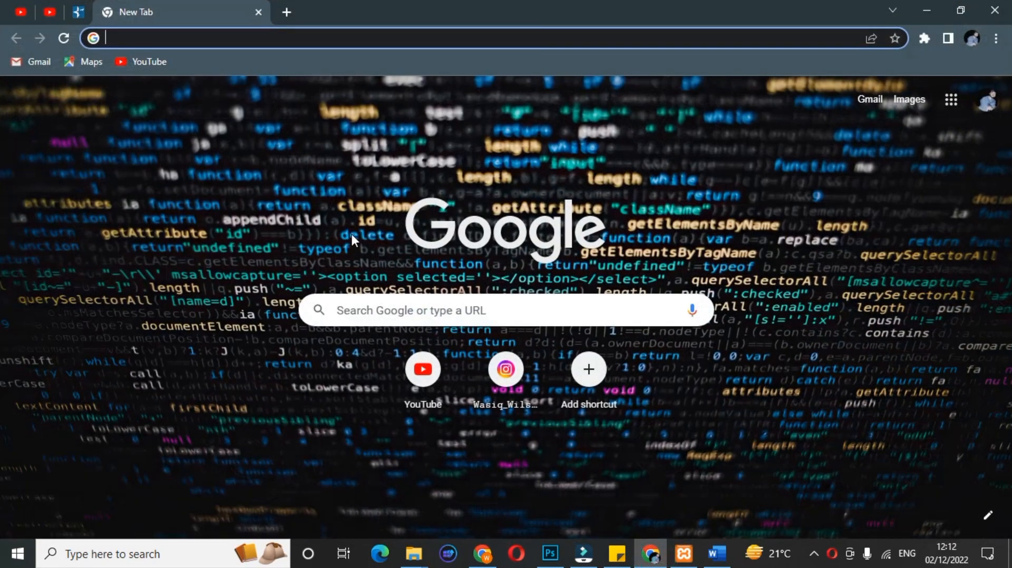
text(loca)
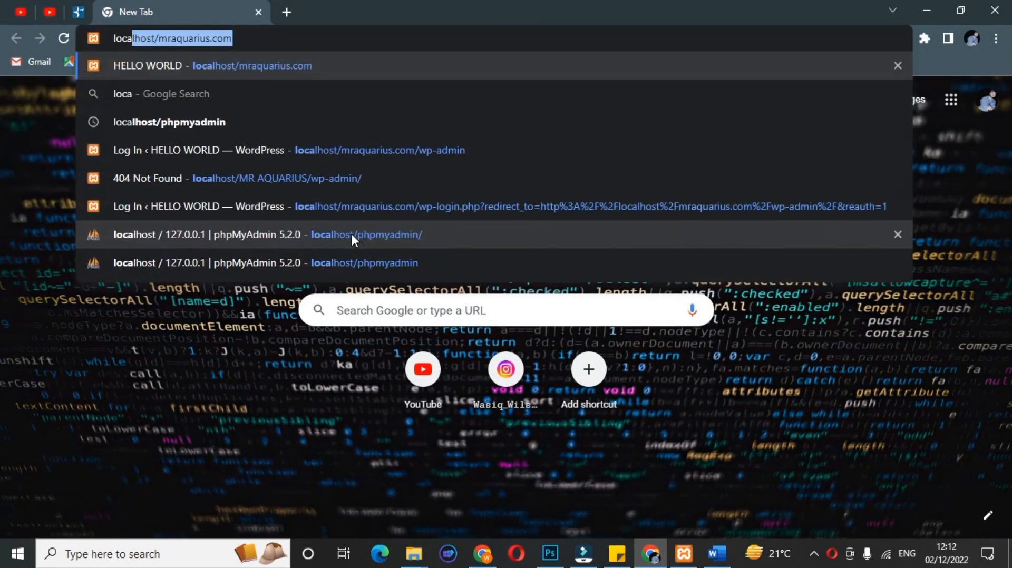
key(Return)
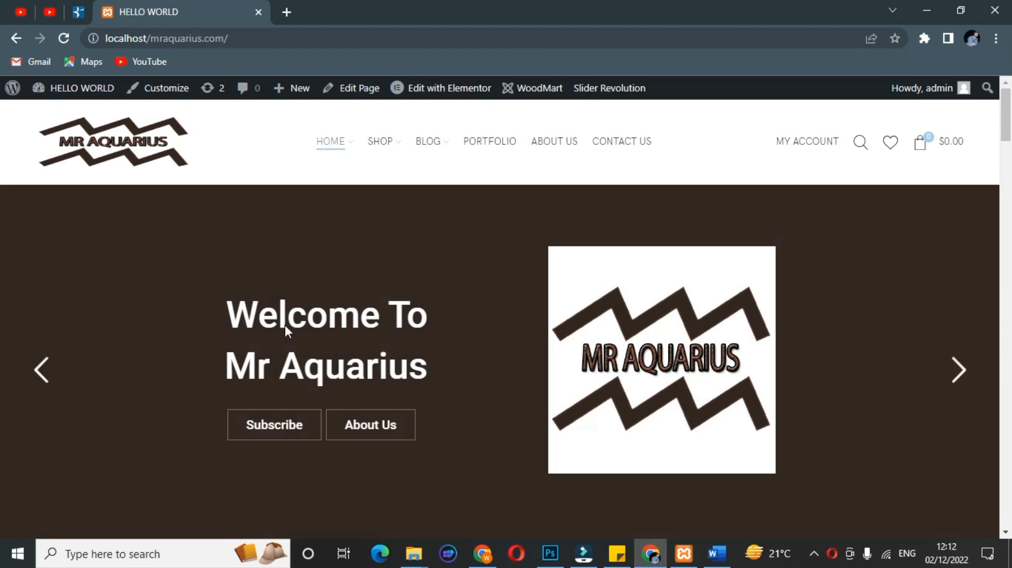
Step: Go to the previous slide of the homepage slider and inspect the slider down to its lower edge
click(42, 371)
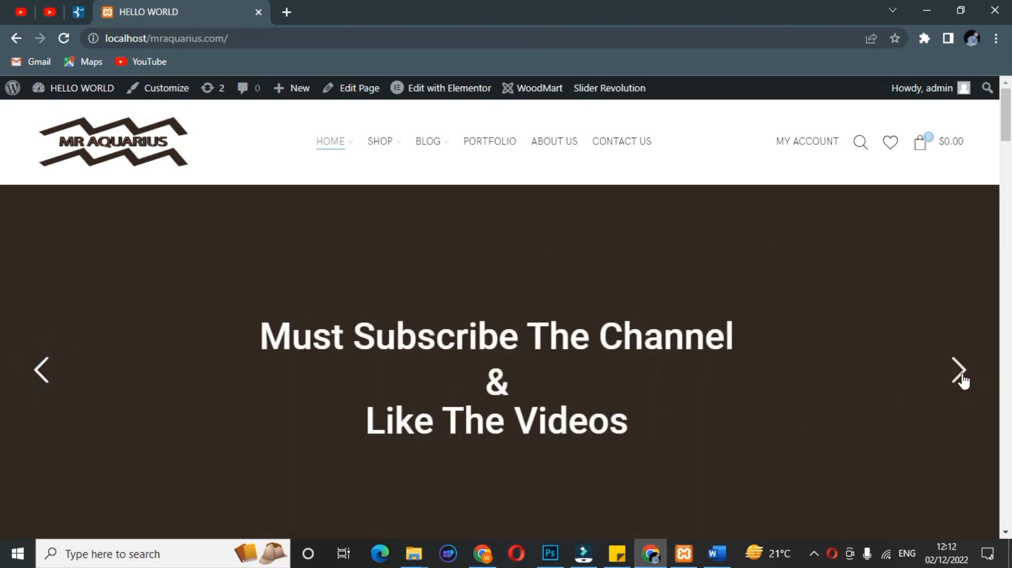
scroll(920, 388, down, 3)
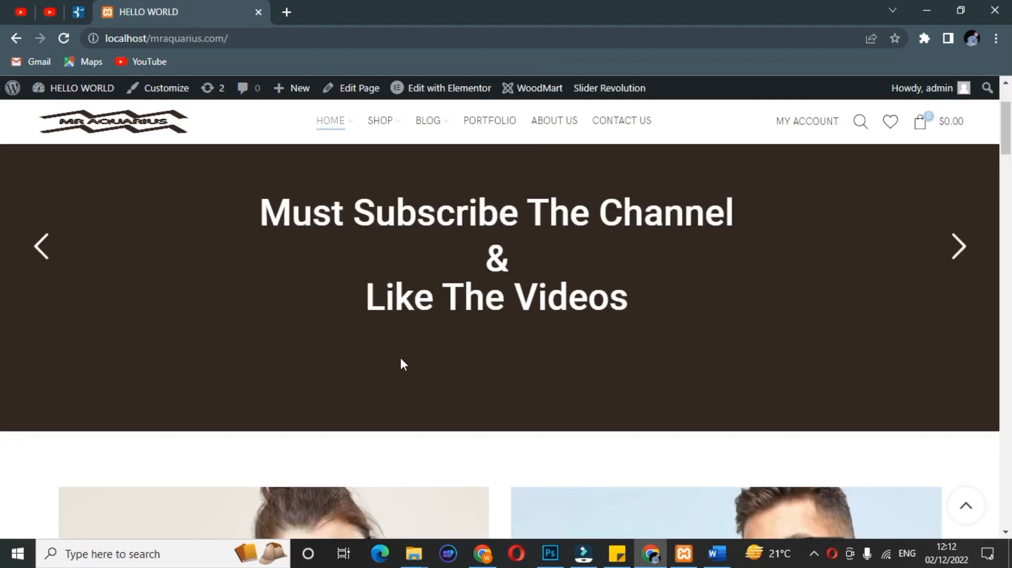
scroll(511, 353, up, 3)
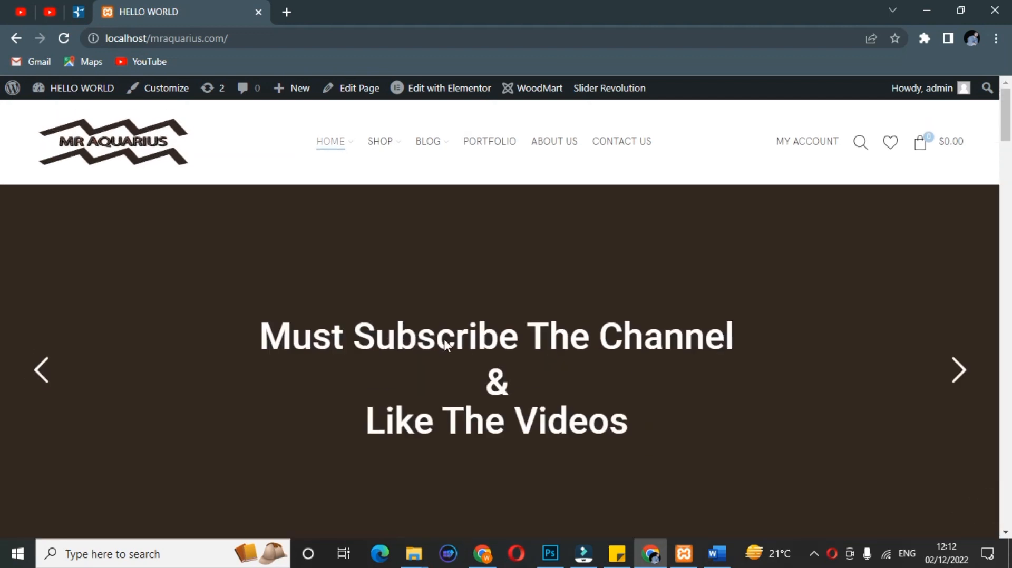
Step: Open the site's WordPress dashboard in a new browser tab and switch to it
right_click(72, 111)
click(141, 124)
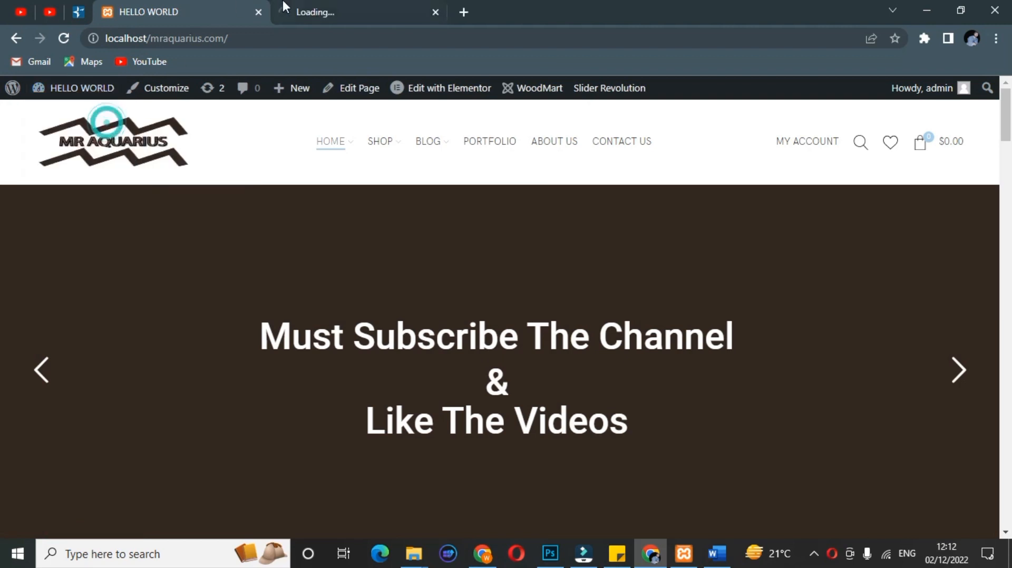
click(285, 10)
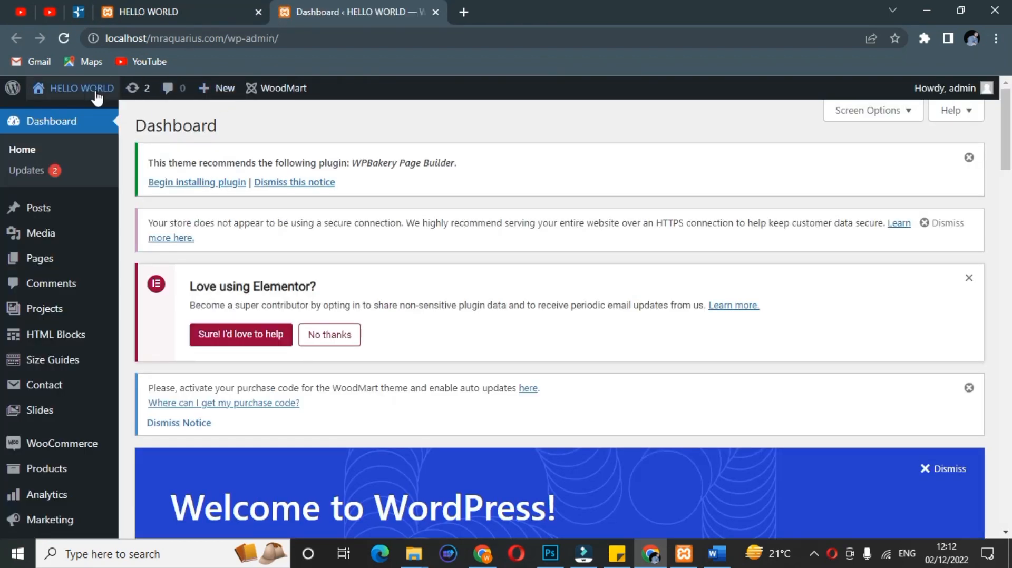
Step: Open the Slider Revolution overview from the WordPress dashboard
mouse_move(57, 218)
scroll(58, 226, down, 2)
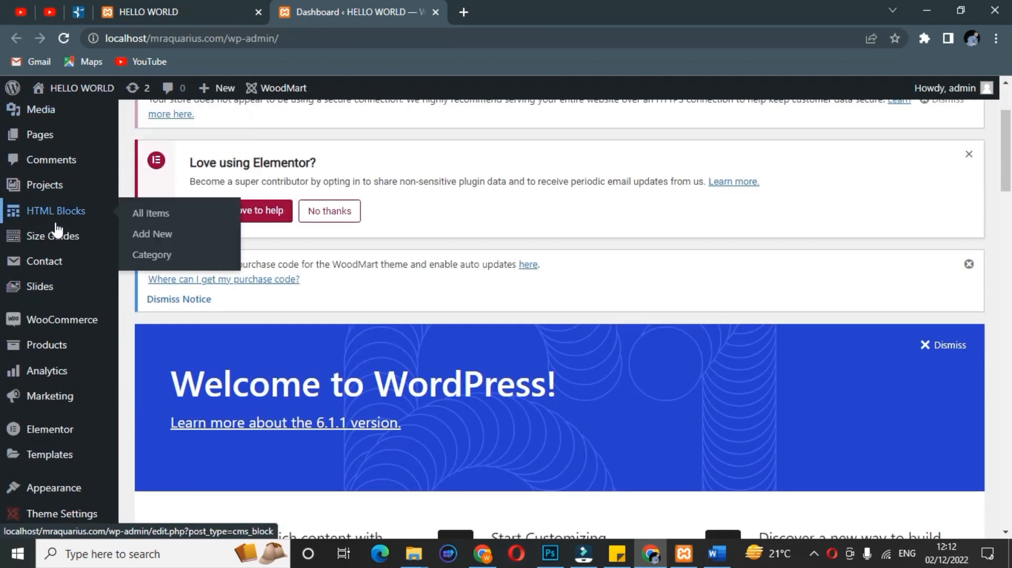
scroll(53, 253, down, 4)
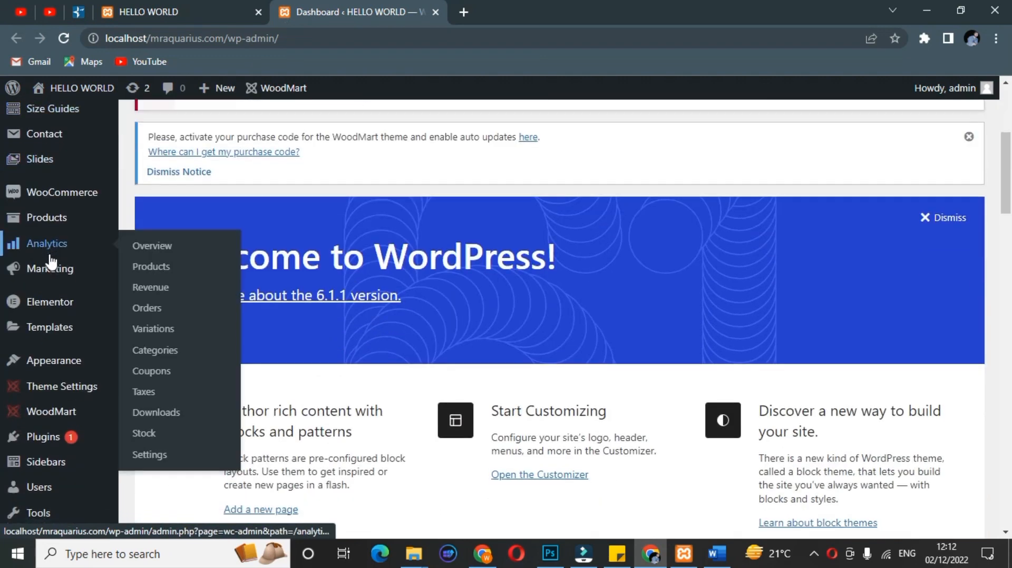
scroll(52, 267, down, 2)
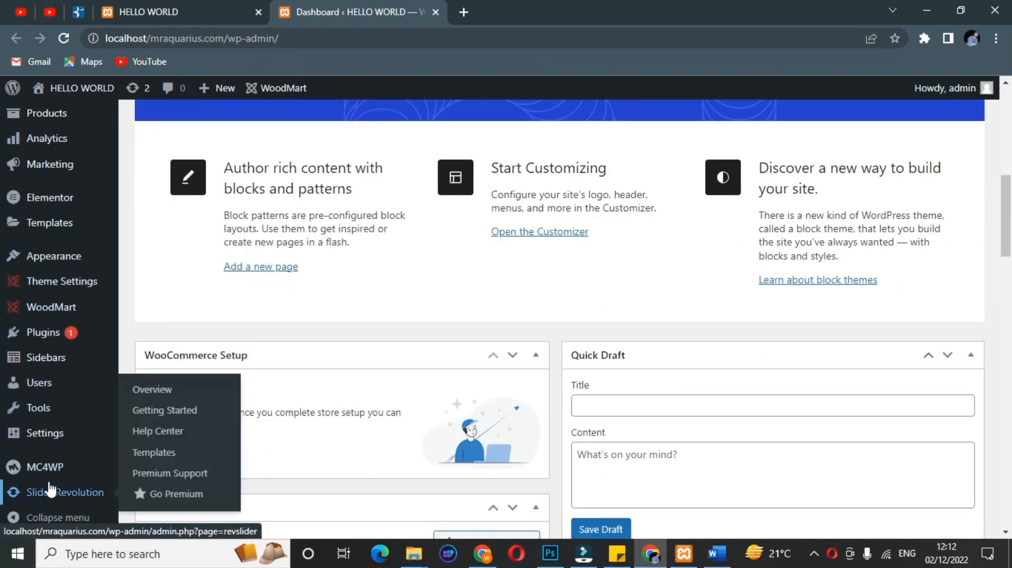
click(50, 495)
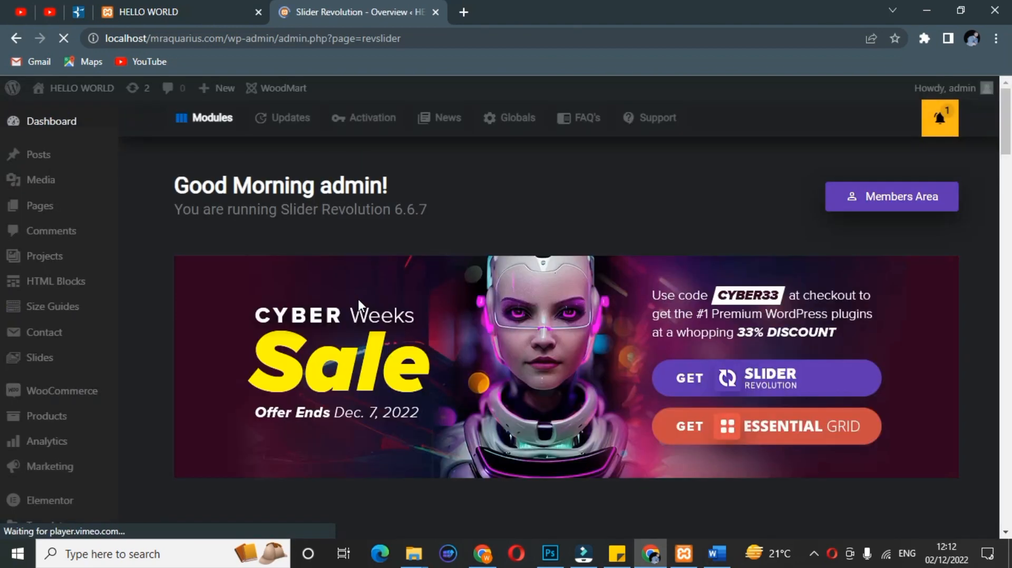
Step: Open the Slider 2 module in the Slider Revolution editor
scroll(359, 299, down, 6)
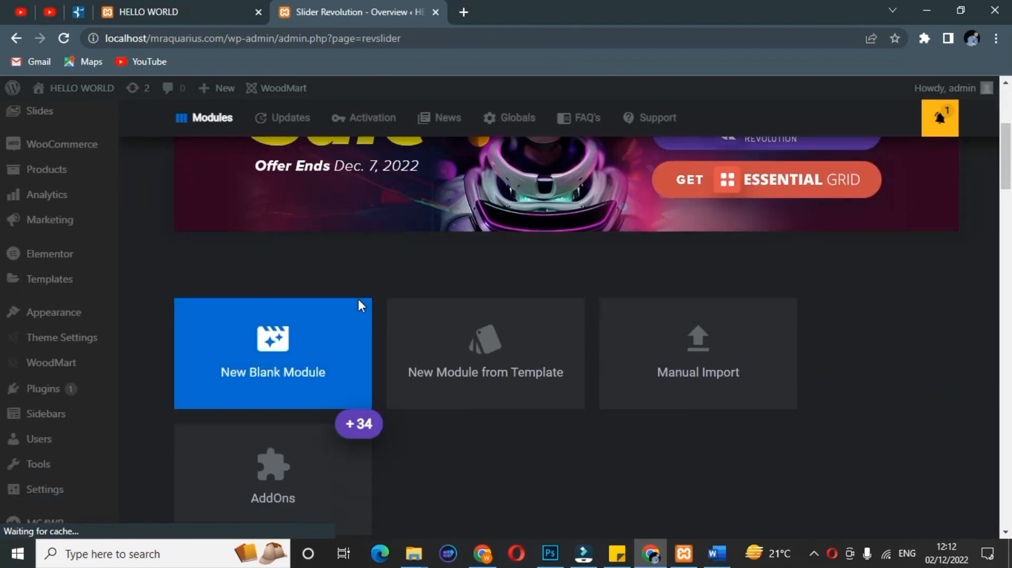
scroll(358, 303, down, 5)
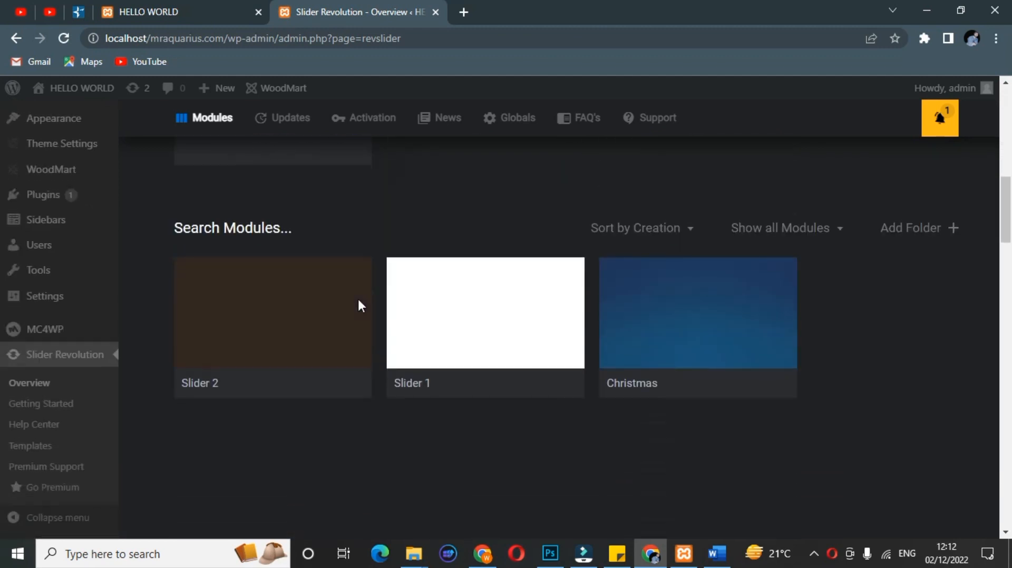
click(249, 314)
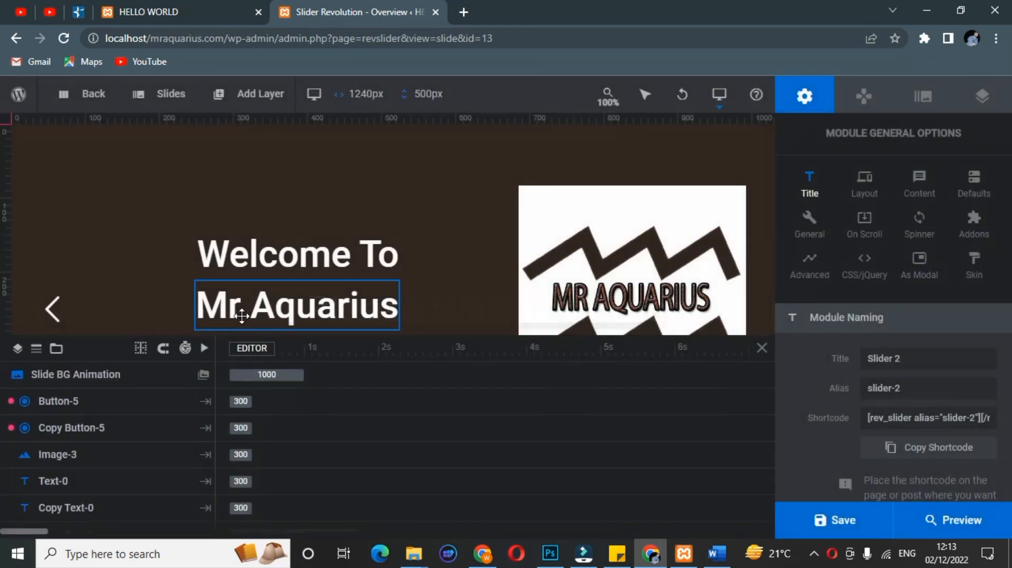
Step: Shrink the timeline area to enlarge the canvas and shift the canvas view horizontally across the slide
click(362, 333)
drag(372, 333, 384, 478)
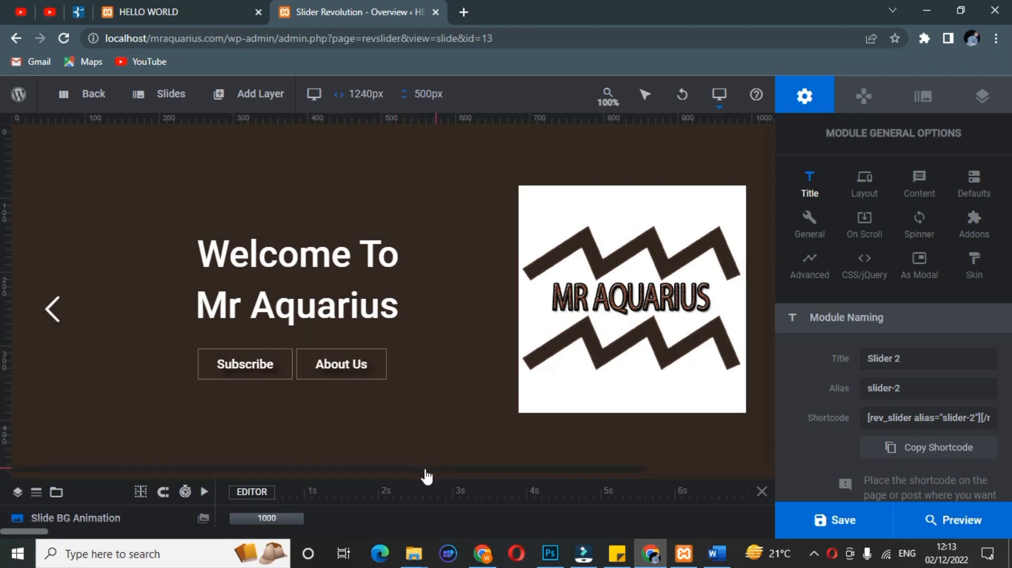
drag(424, 469, 488, 477)
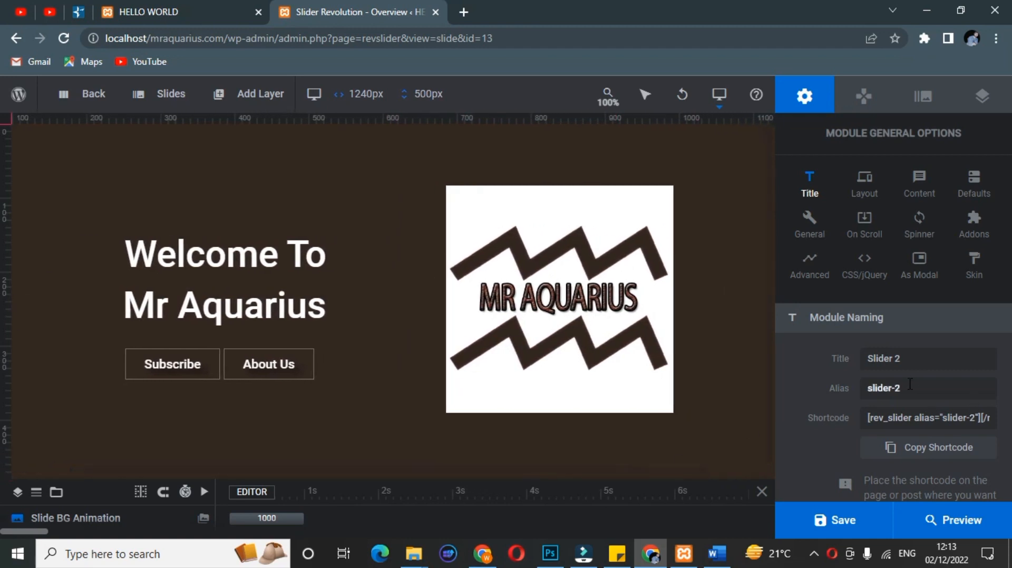
Step: Open the bullets settings in the module's navigation options
scroll(906, 393, down, 1)
scroll(903, 395, up, 1)
click(863, 100)
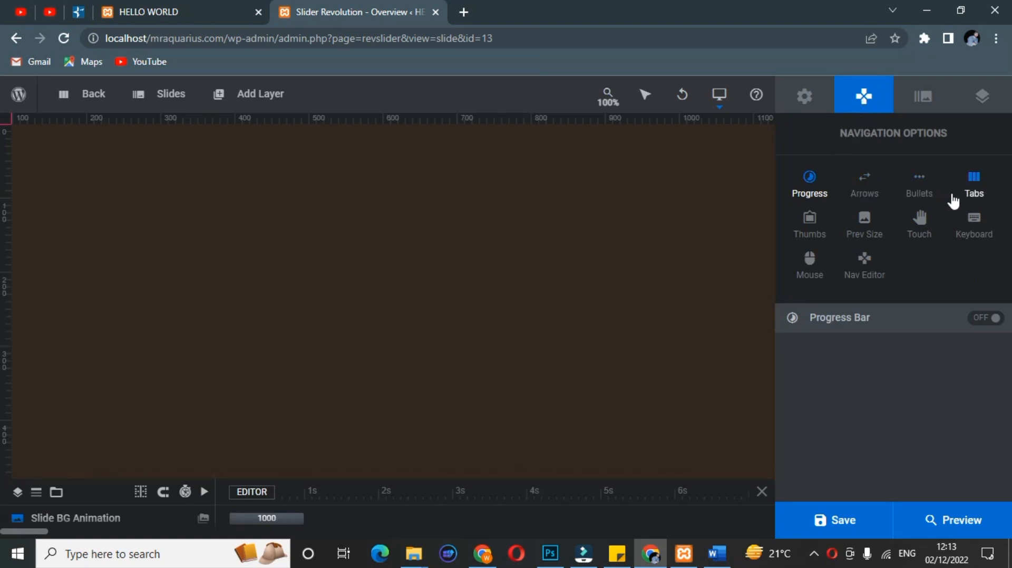
drag(944, 196, 913, 200)
click(914, 201)
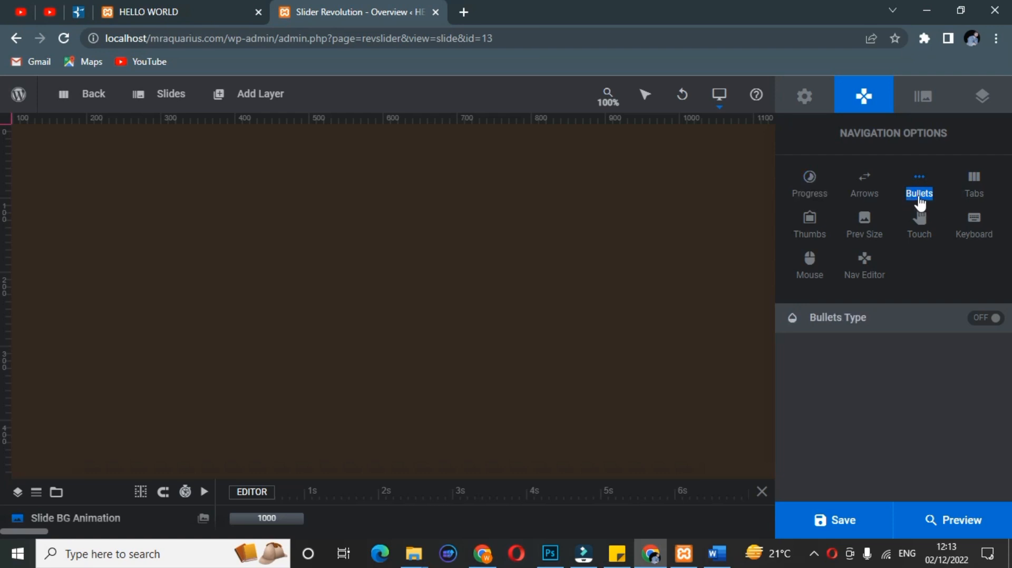
click(922, 188)
double_click(922, 187)
click(873, 320)
drag(873, 323, 812, 325)
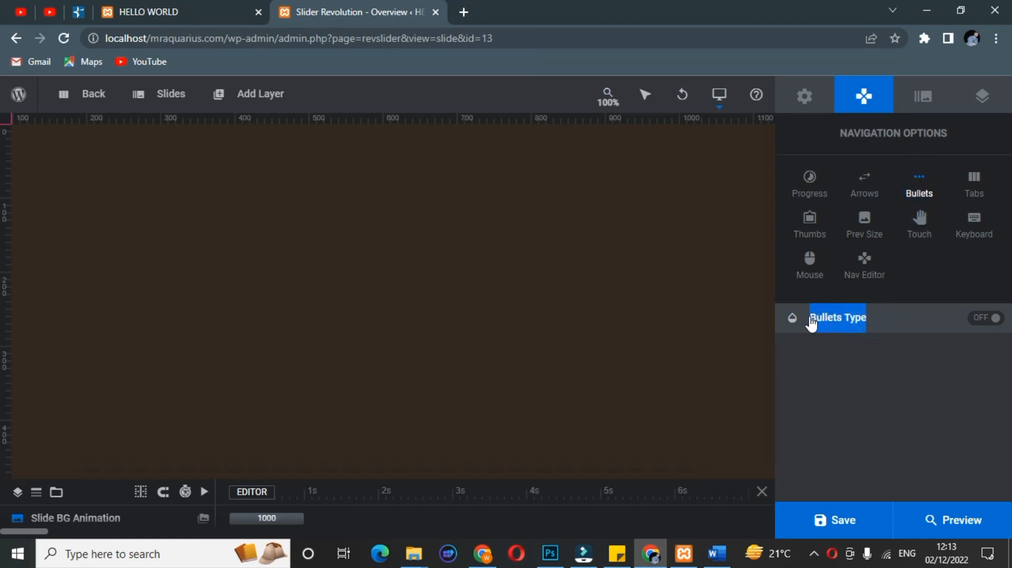
Step: Turn on the navigation bullets for the module
click(978, 318)
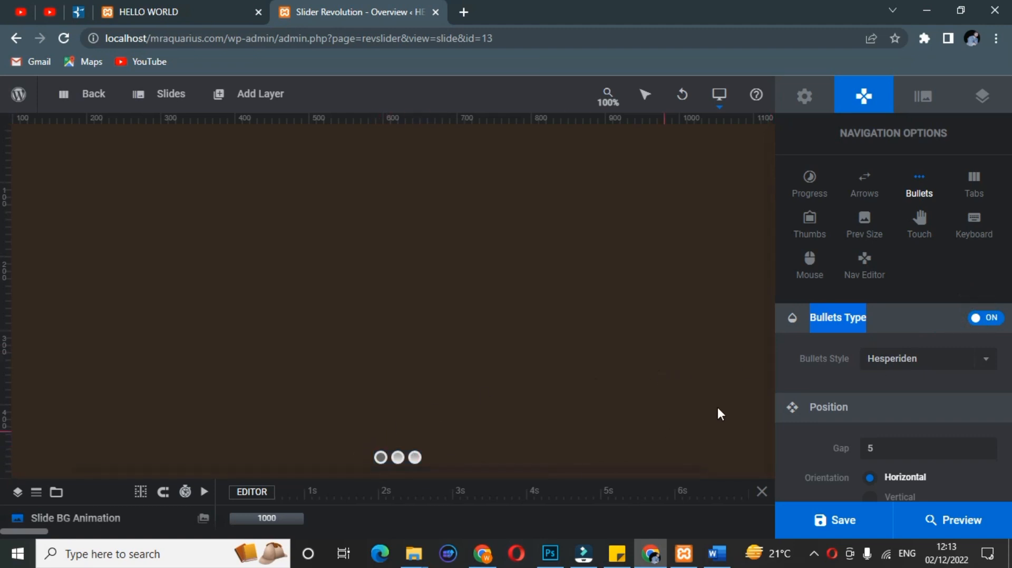
click(995, 323)
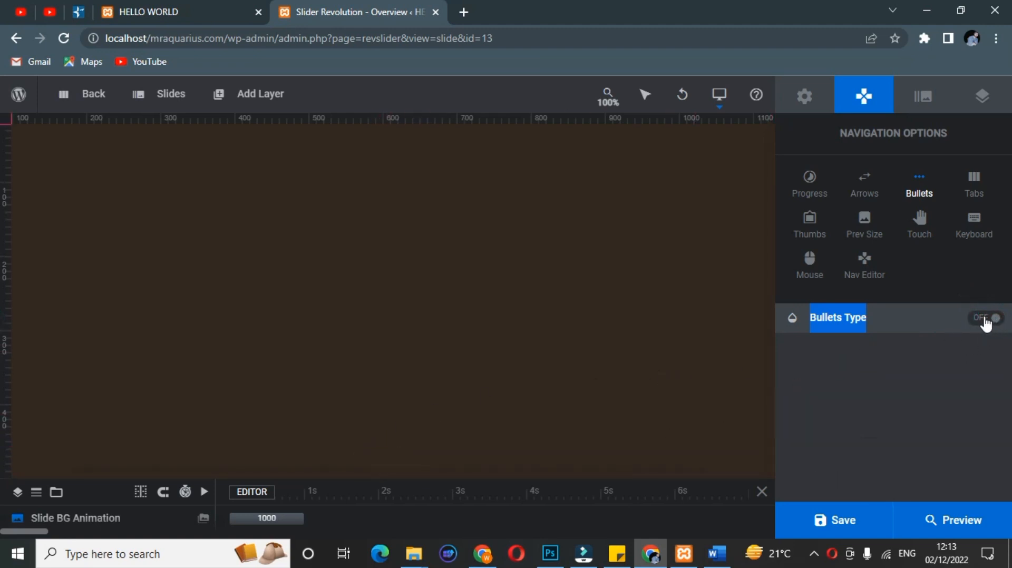
click(984, 320)
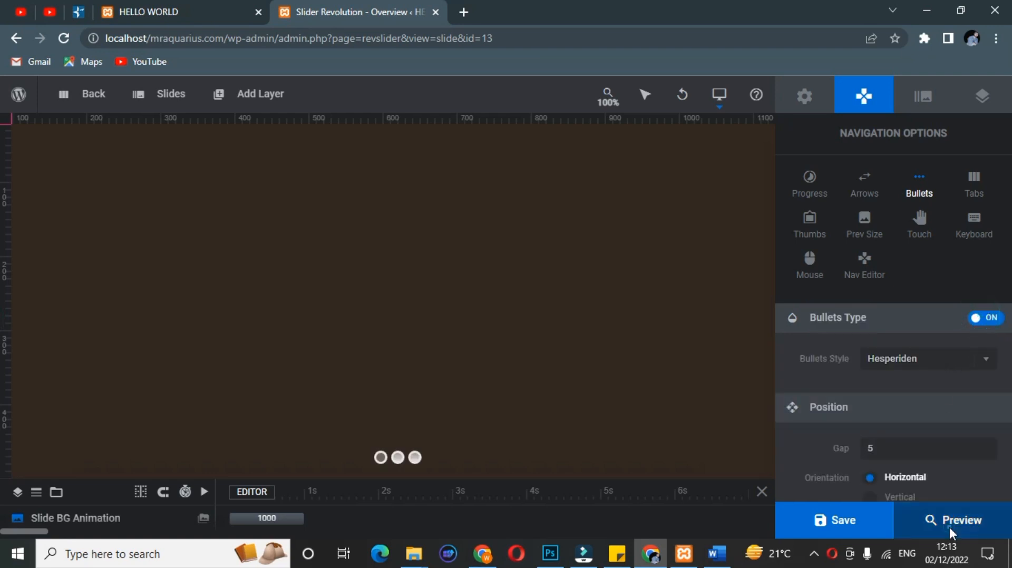
Step: Preview the module, switch to the second slide and back with the bullets, and close the preview
click(950, 528)
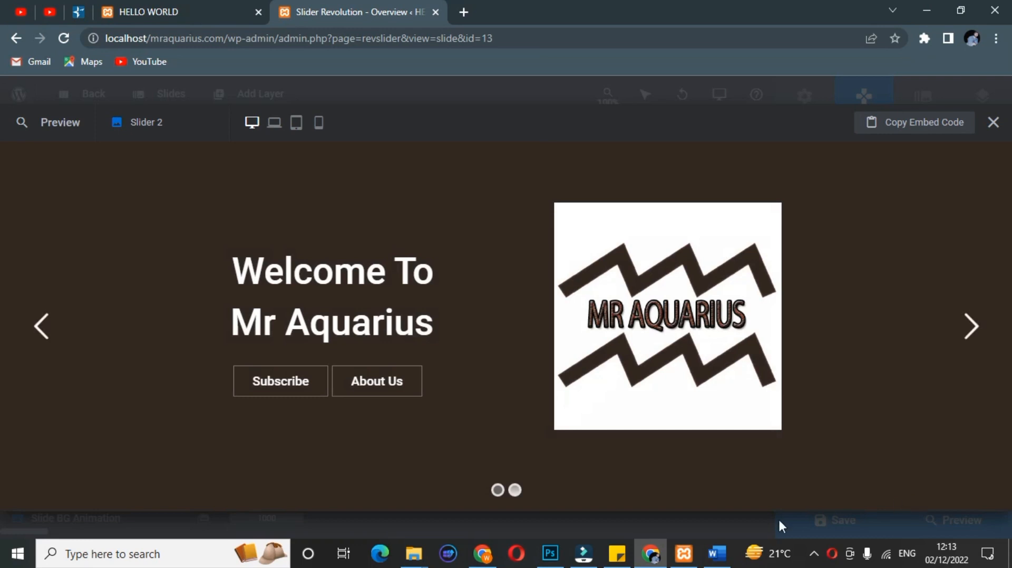
click(516, 491)
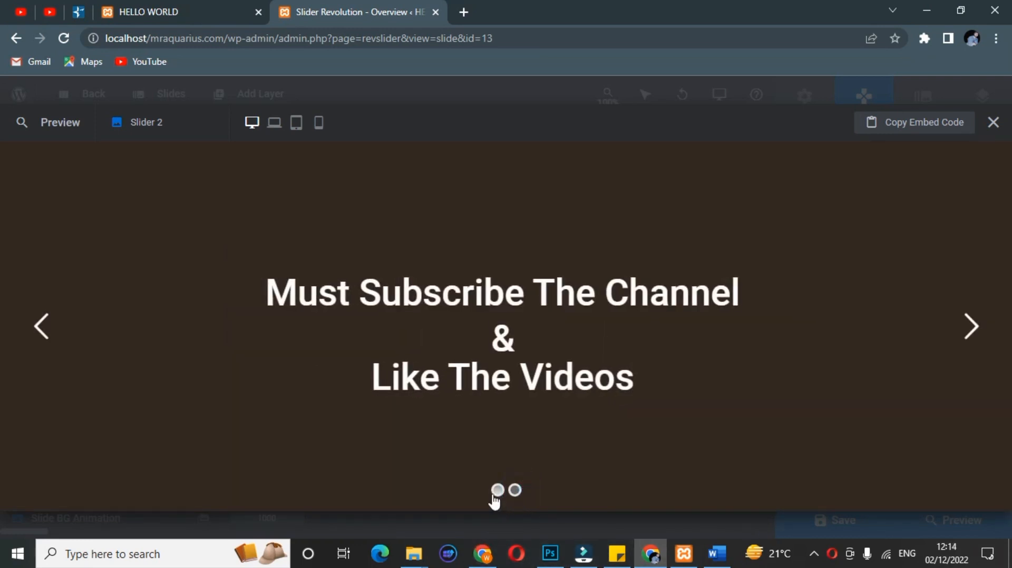
click(498, 491)
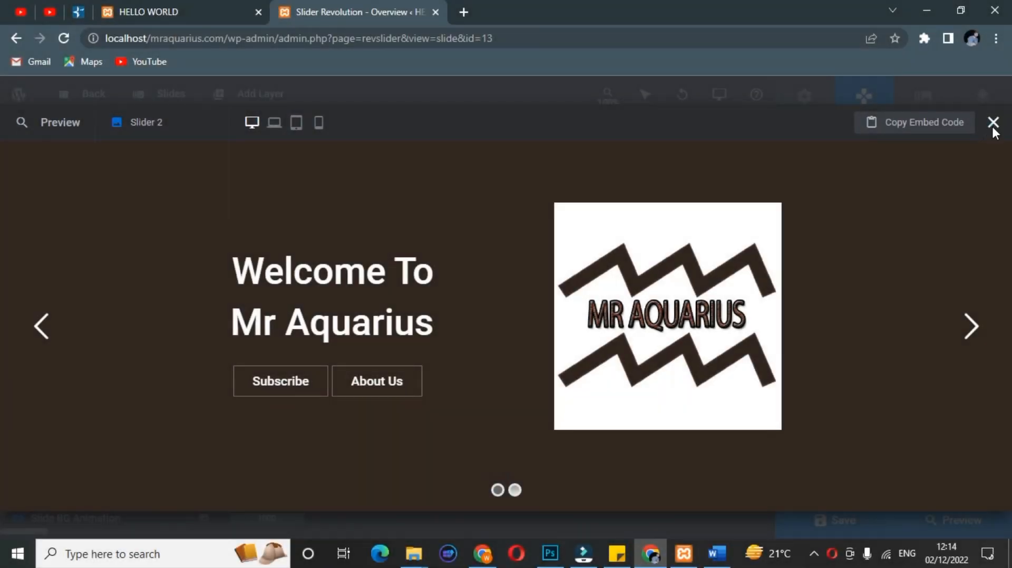
click(993, 123)
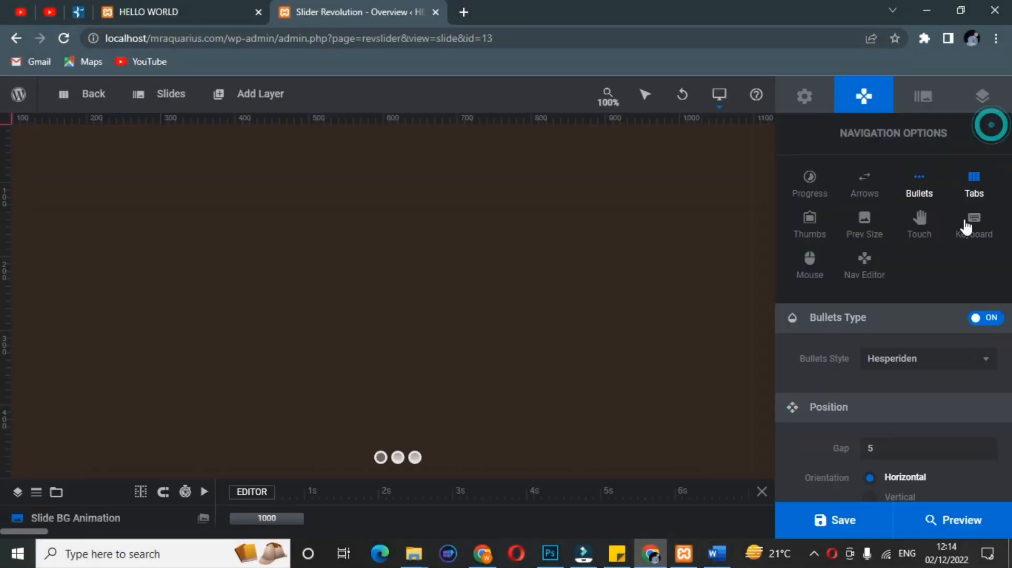
Step: Set the bullets style to Gyges and test switching between both slides in the preview
click(986, 361)
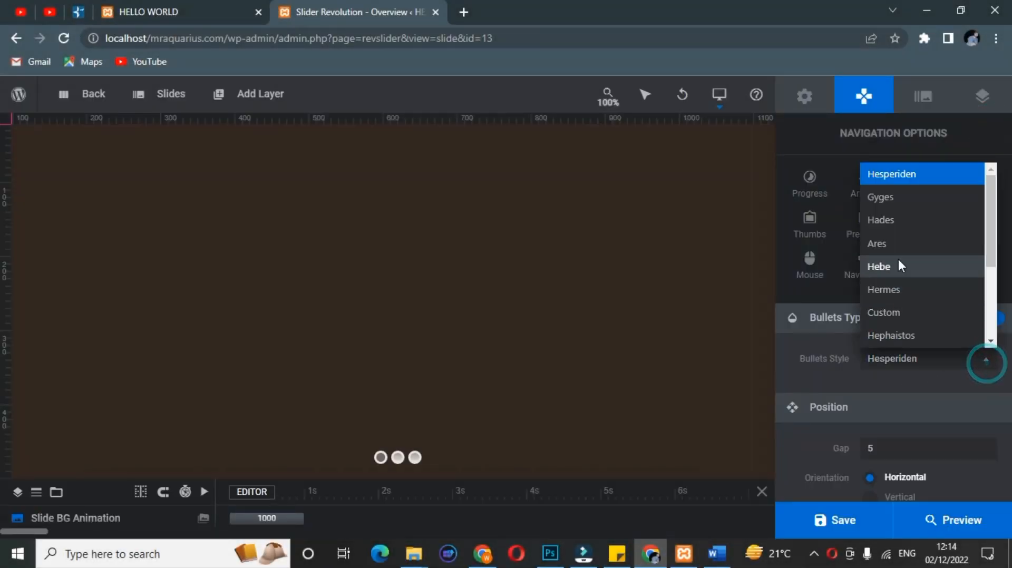
click(880, 199)
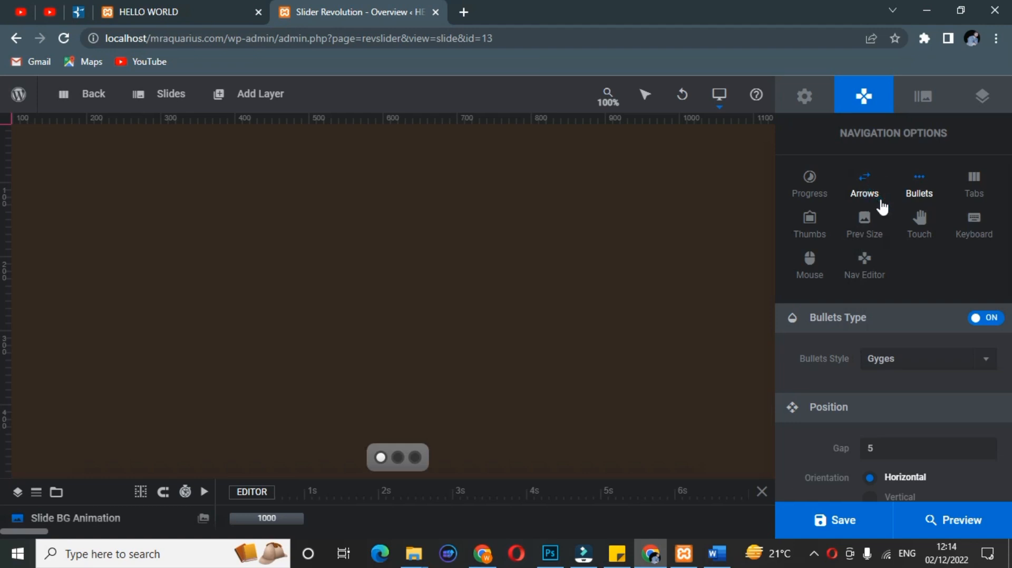
click(906, 522)
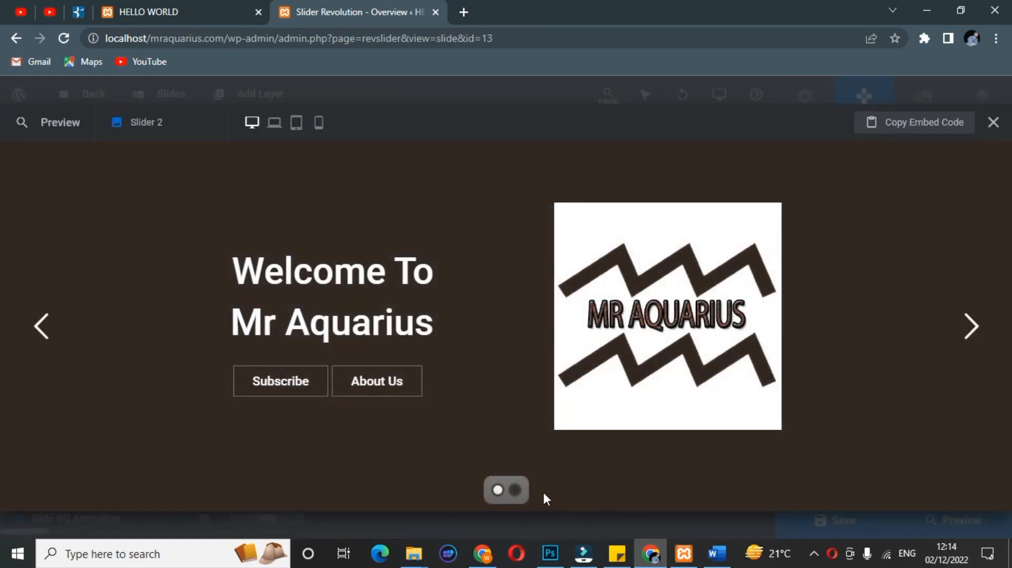
click(516, 493)
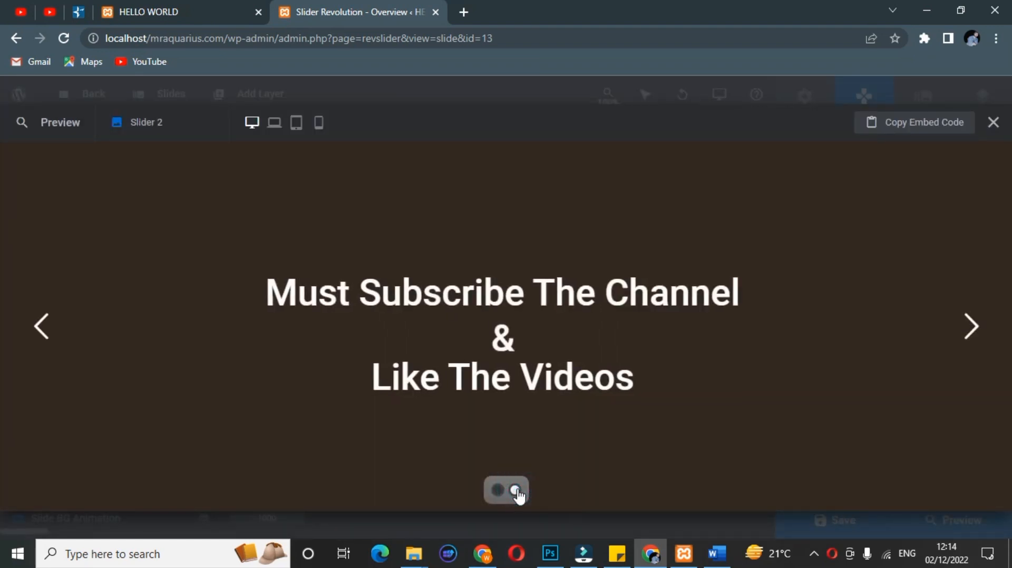
click(500, 491)
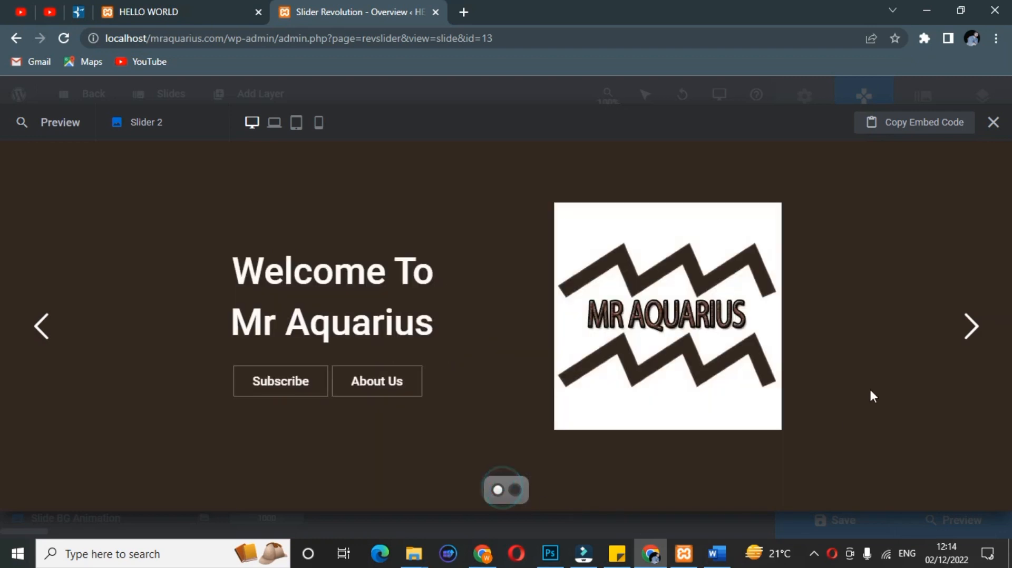
click(993, 123)
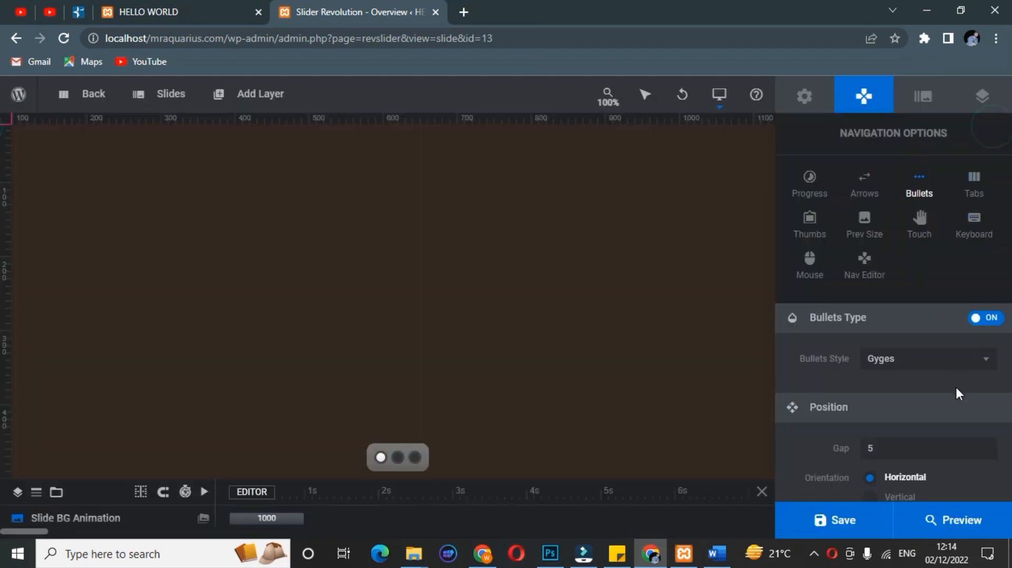
Step: Change the bullets style to Ares and try its slide switching in the preview
click(978, 364)
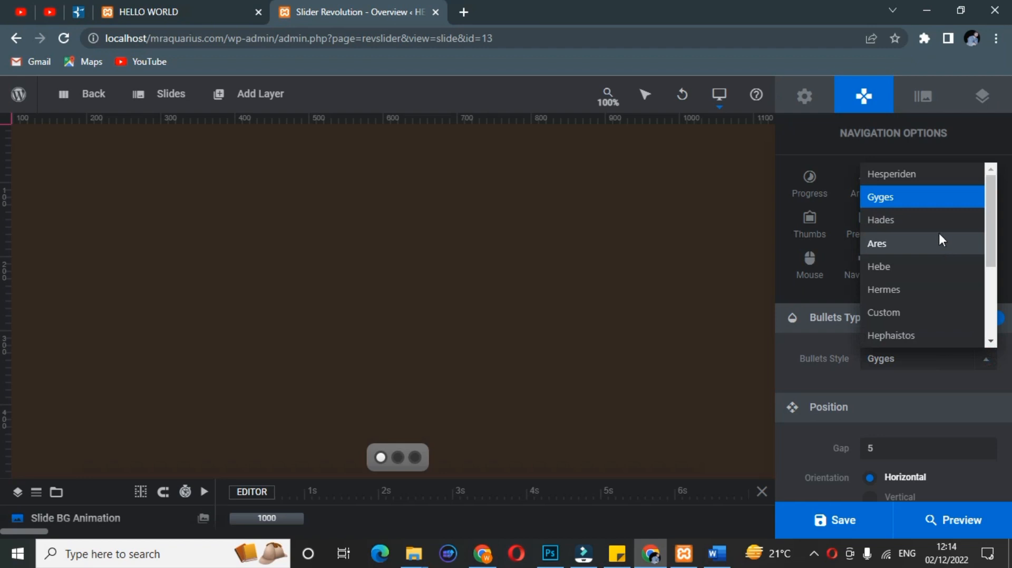
click(931, 243)
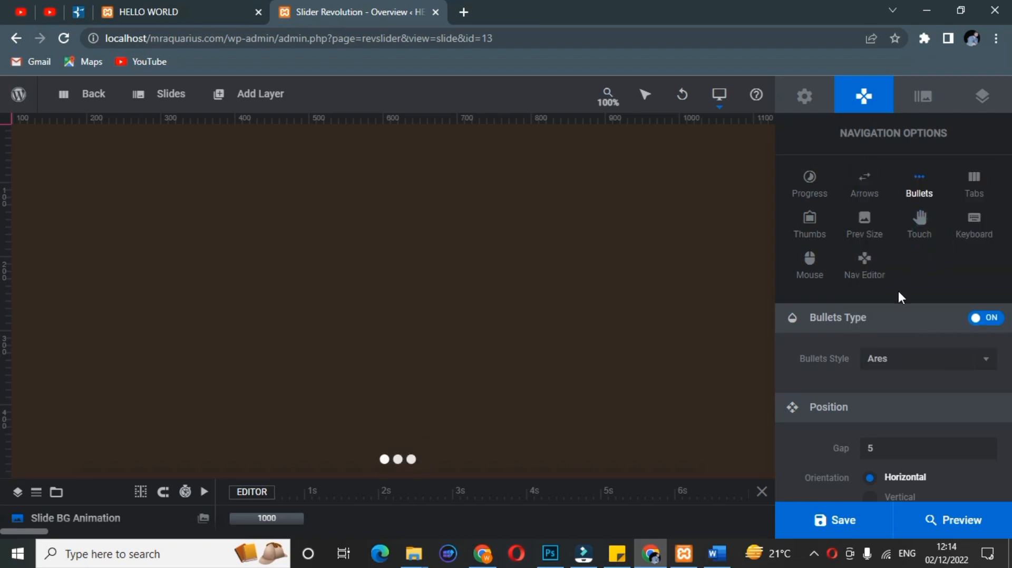
click(936, 511)
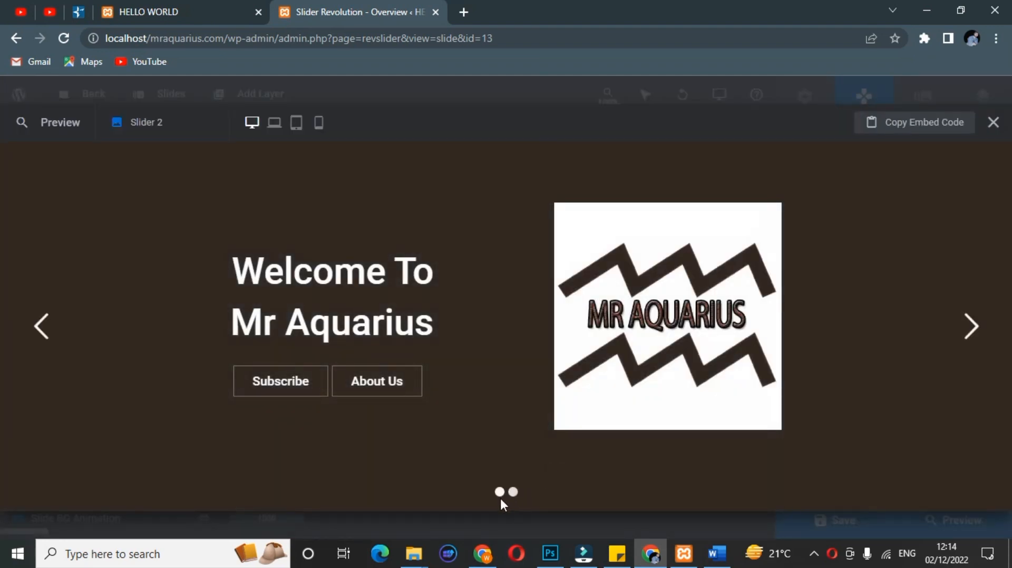
click(513, 492)
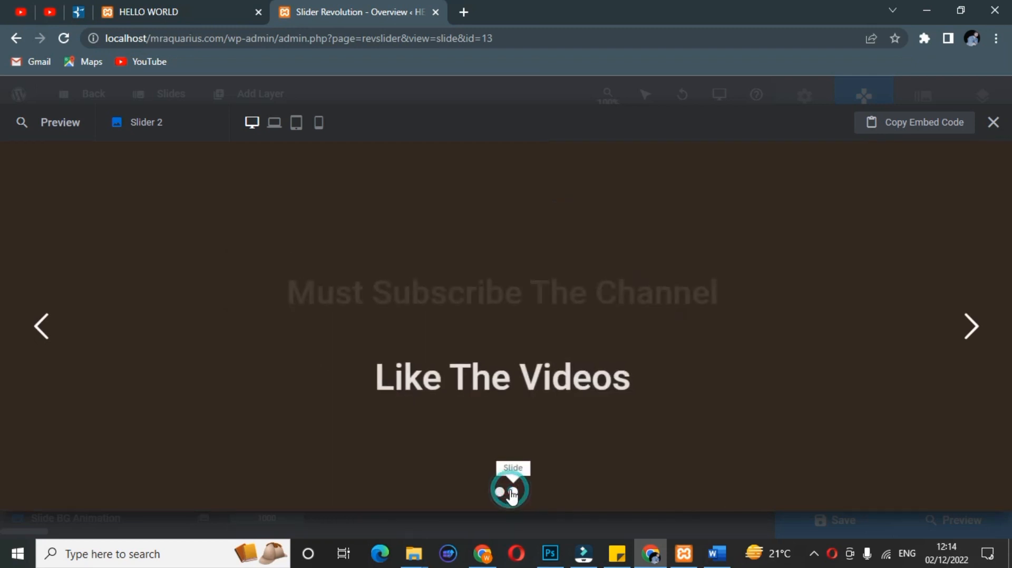
click(500, 493)
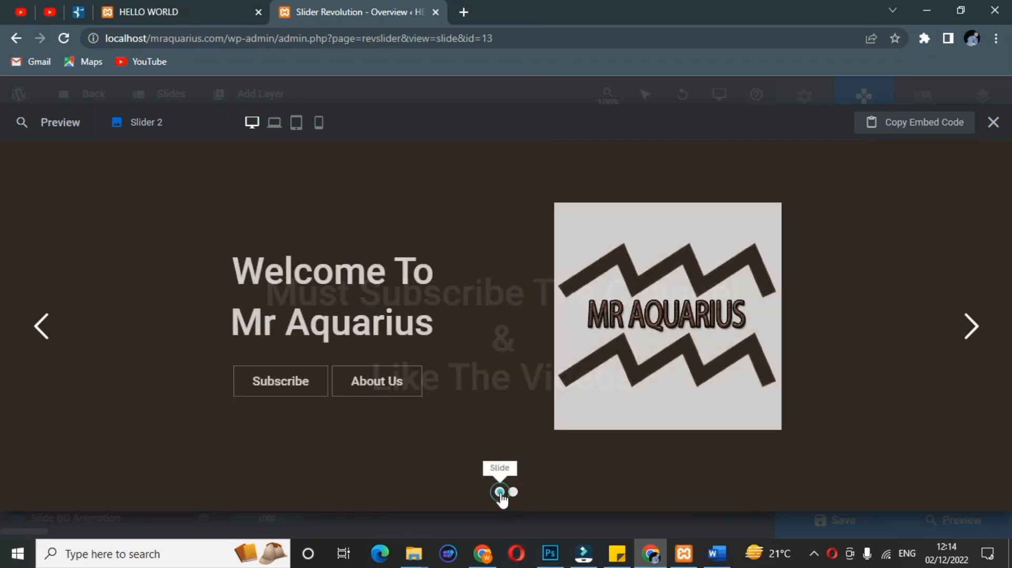
click(994, 123)
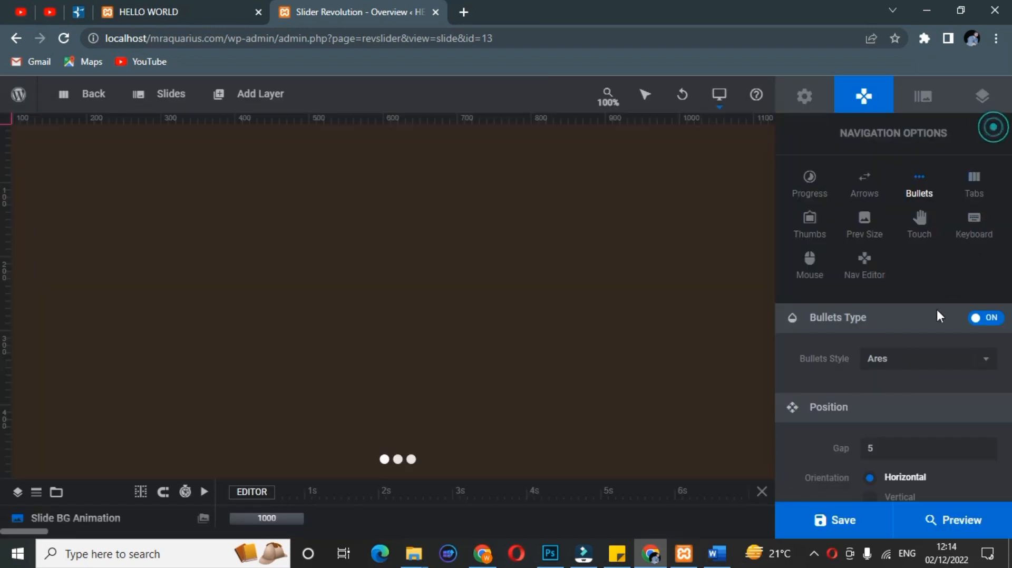
Step: Set the bullets style to Uranus and check in the preview how its bullets switch the slides
click(956, 359)
scroll(916, 274, down, 3)
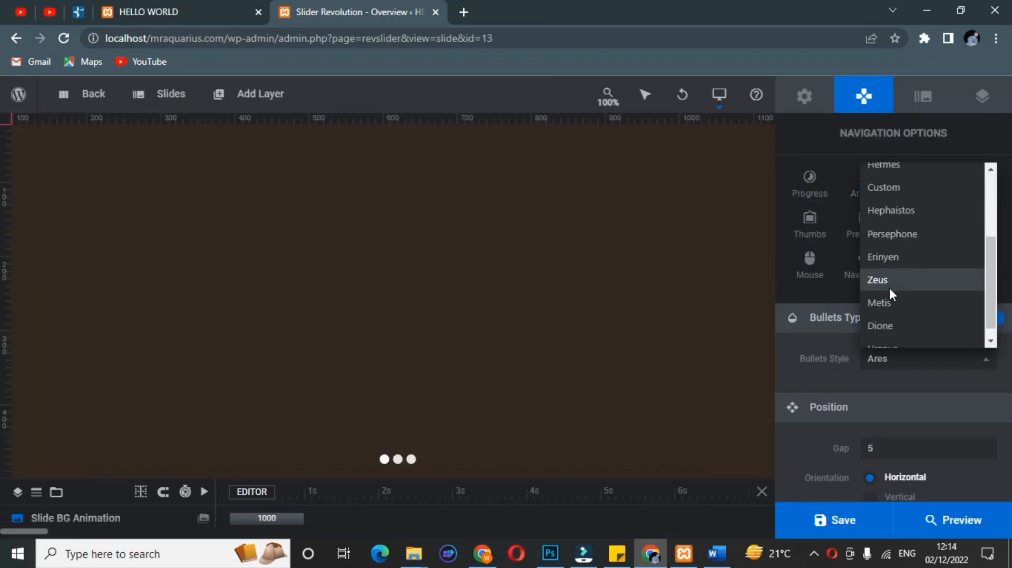
scroll(890, 288, down, 1)
click(897, 333)
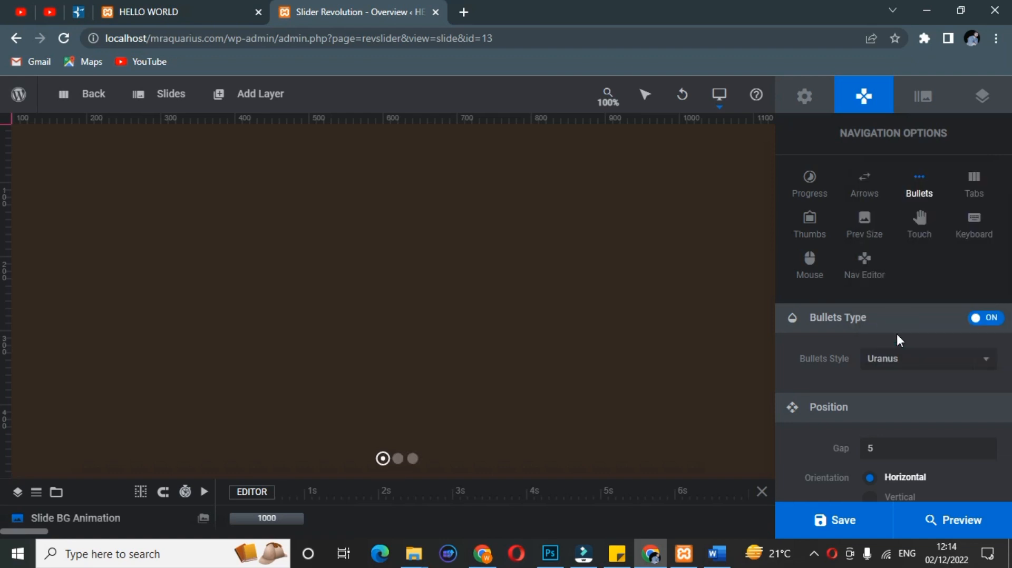
click(926, 519)
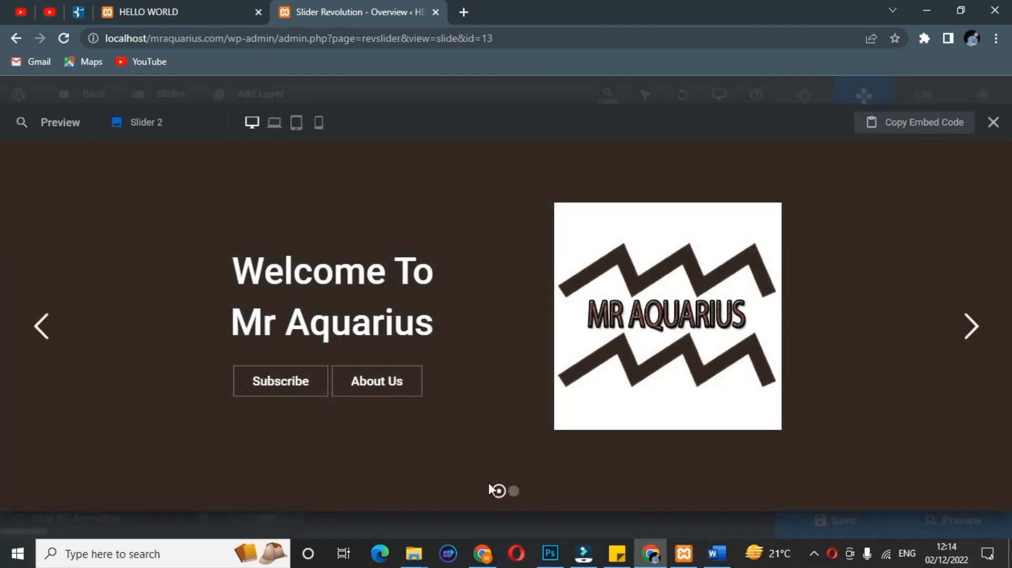
click(514, 491)
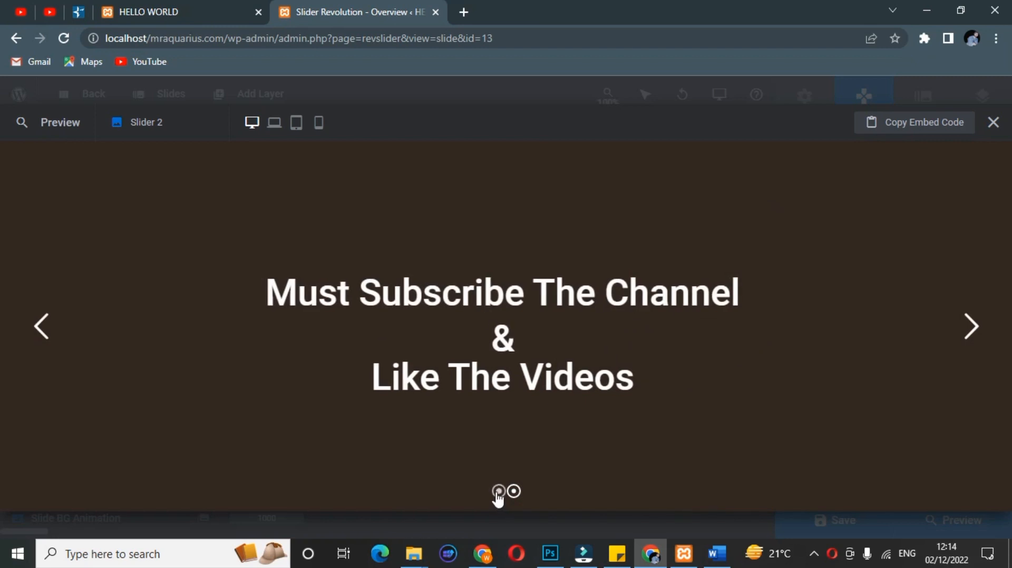
click(498, 492)
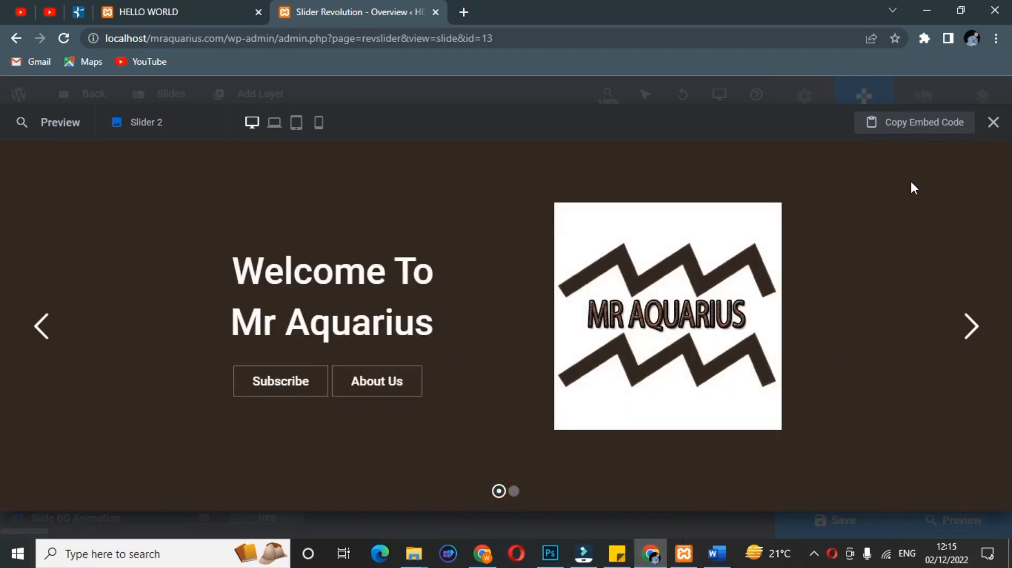
click(993, 123)
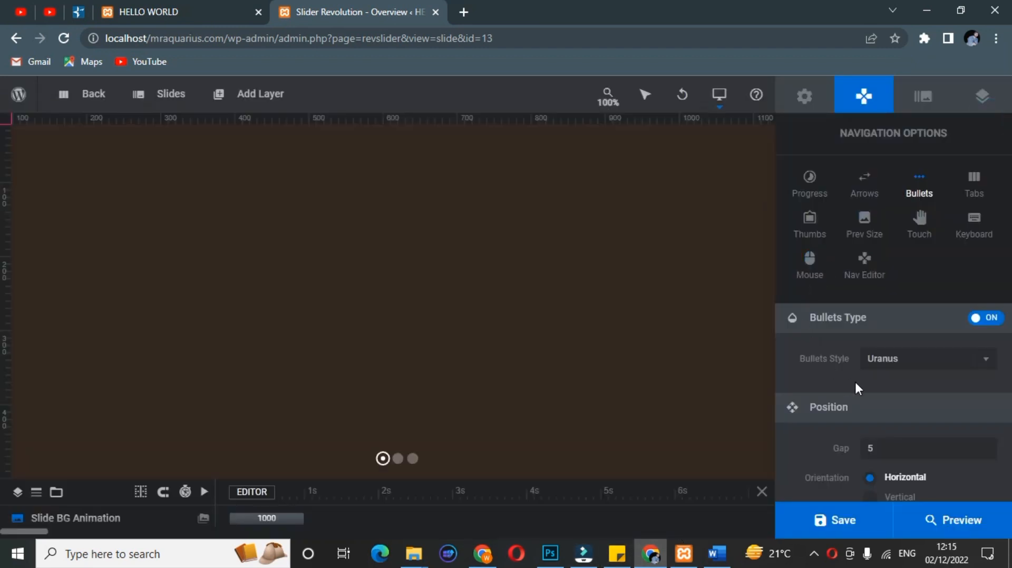
Step: Try the vertical bullet orientation in the preview and set the orientation back to horizontal
scroll(858, 388, down, 2)
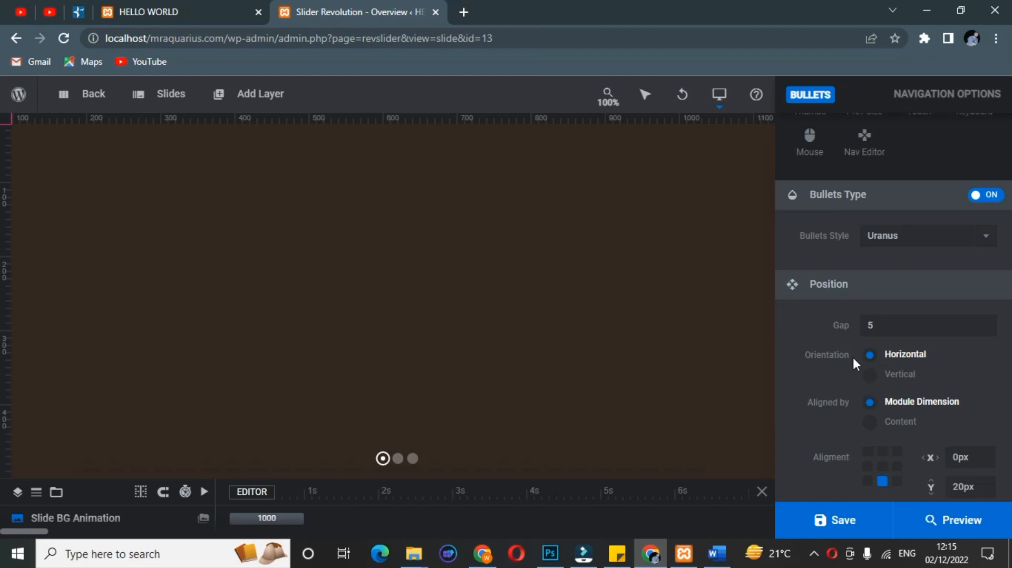
click(867, 374)
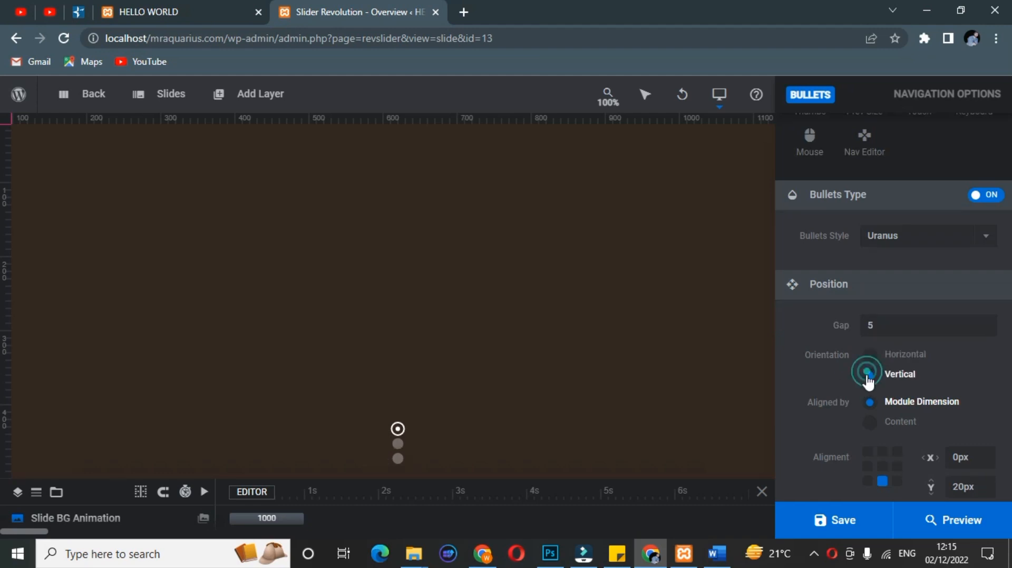
click(936, 522)
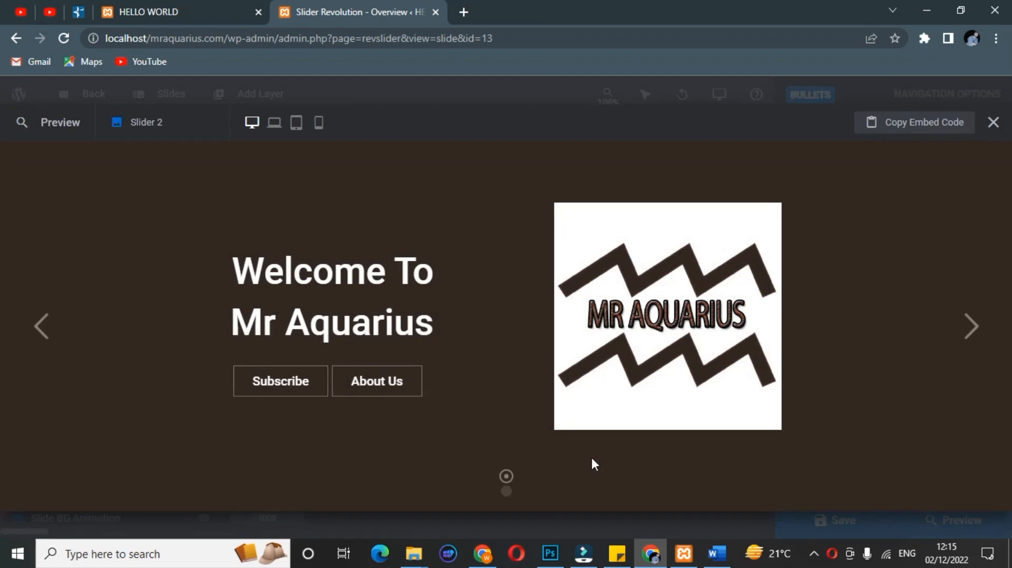
click(507, 492)
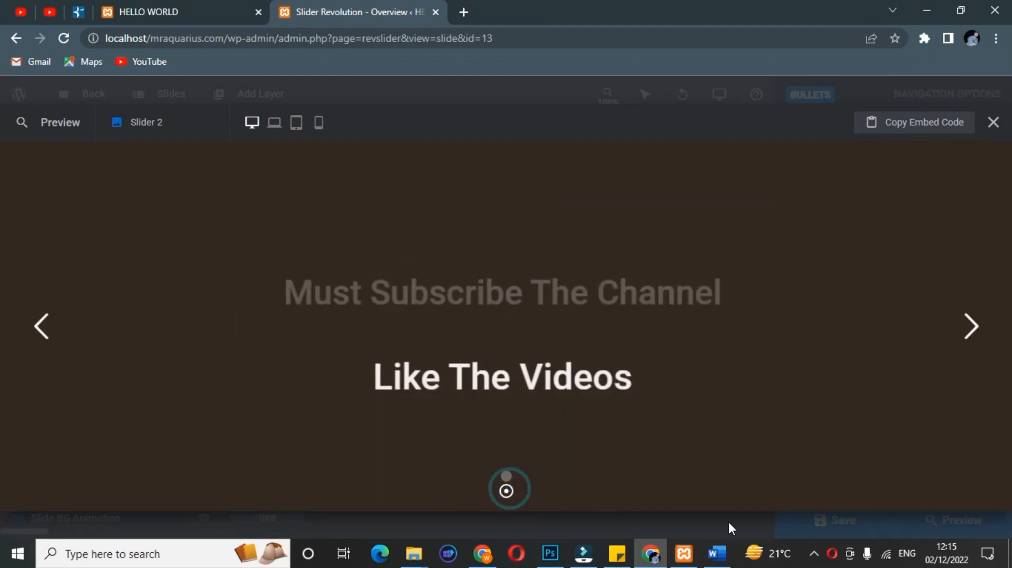
click(507, 478)
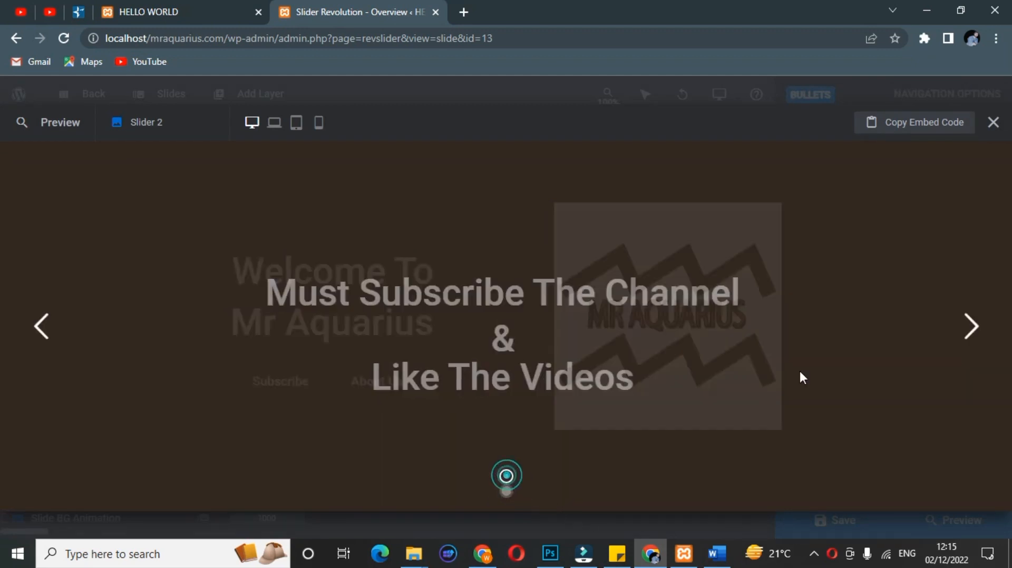
click(994, 125)
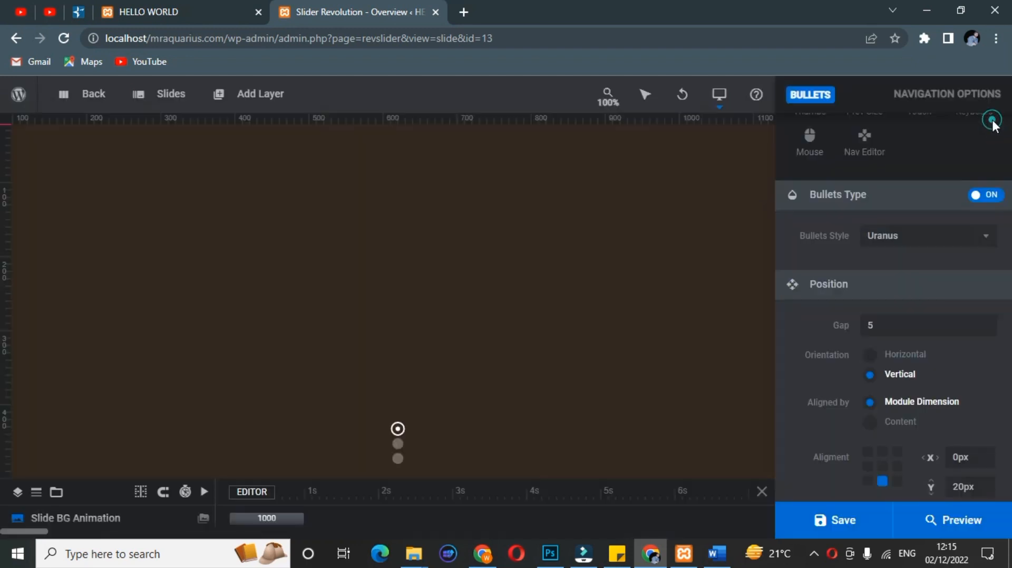
click(901, 354)
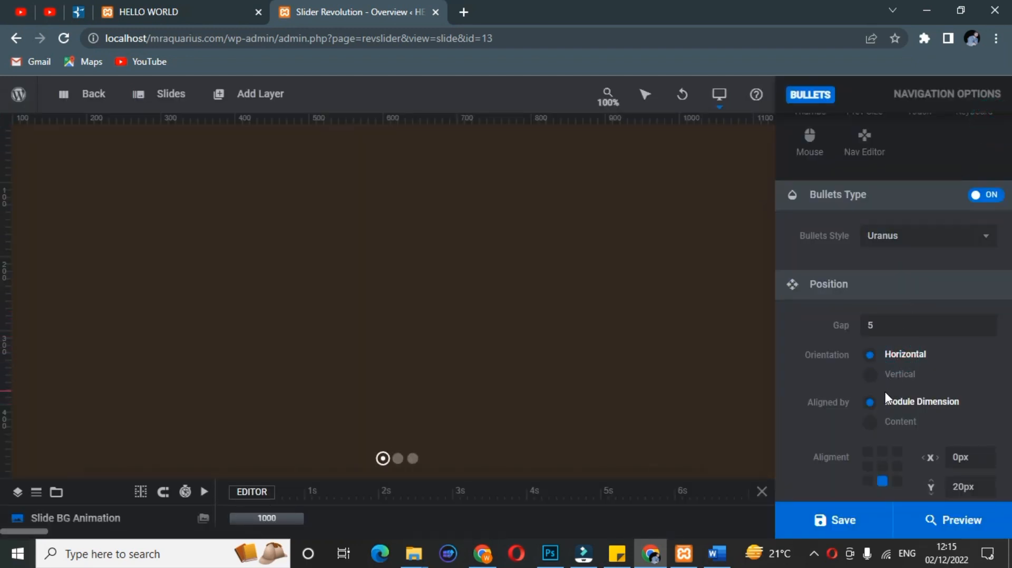
Step: Try the middle-centre and top-centre bullet alignments, and set the alignment back to bottom centre
scroll(885, 391, down, 2)
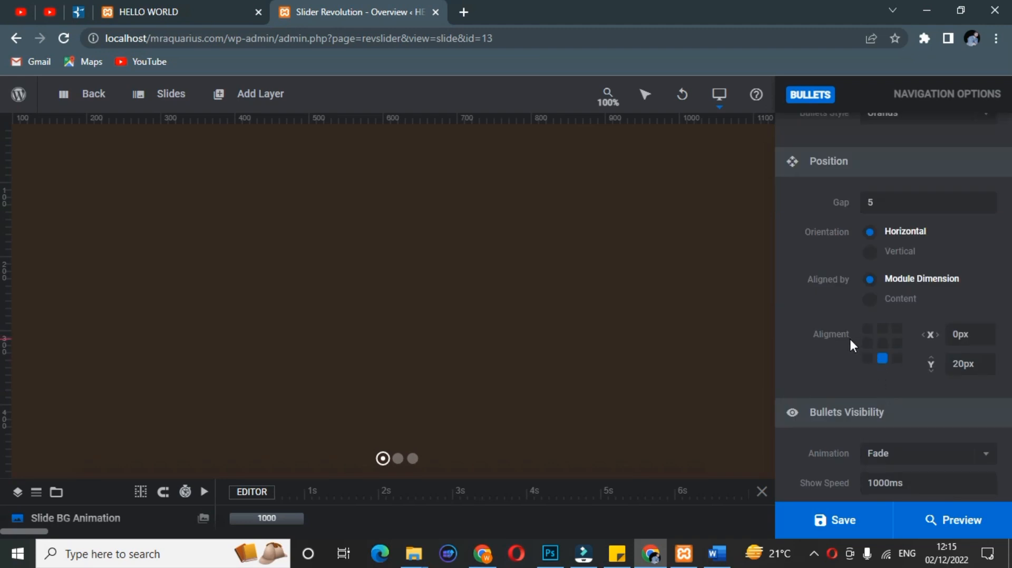
drag(850, 337, 811, 333)
click(882, 343)
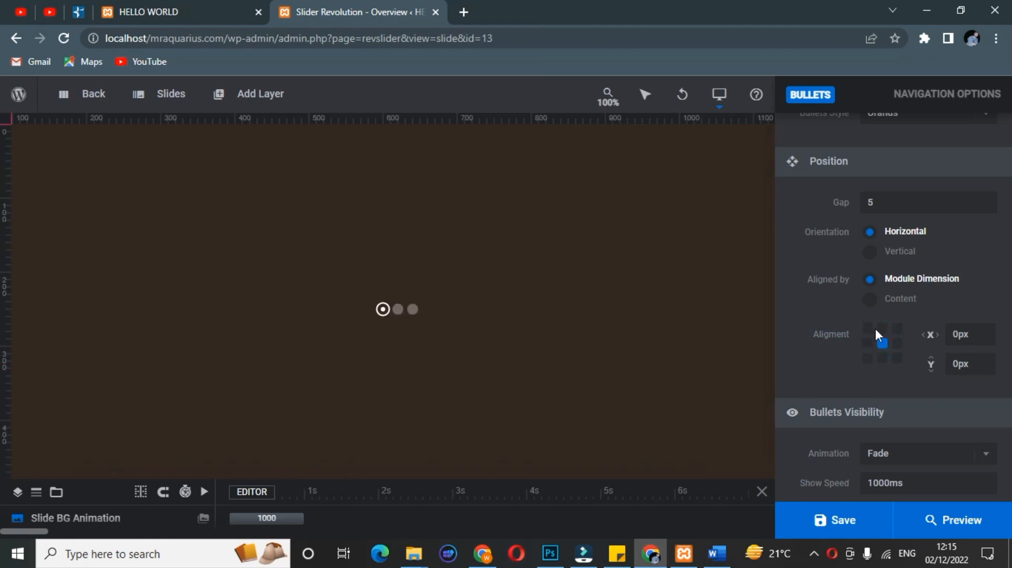
click(881, 329)
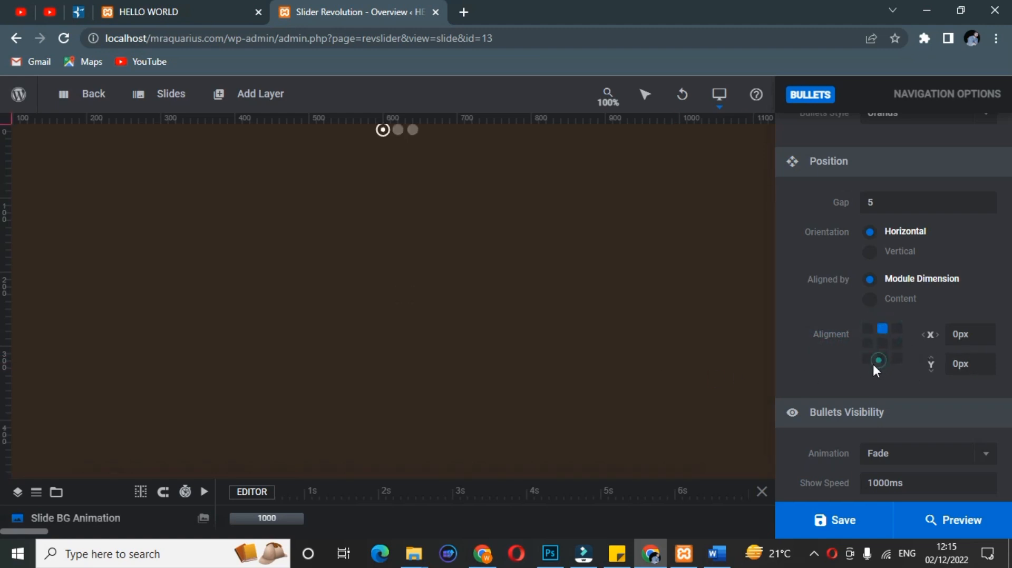
click(878, 362)
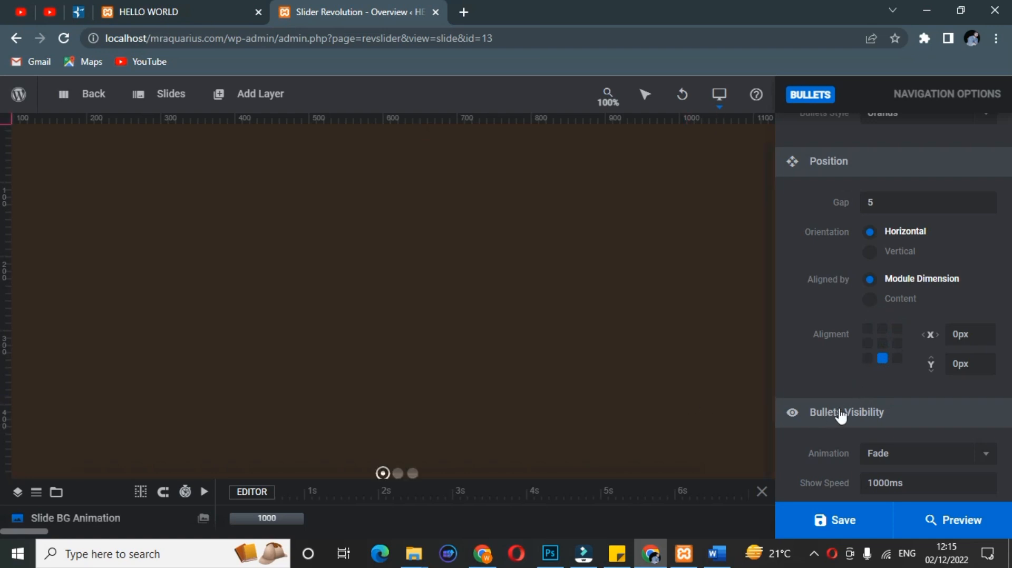
Step: Set the bullets' navigation style color to the black preset, #000000, at 100% opacity
scroll(841, 416, down, 2)
scroll(860, 409, down, 2)
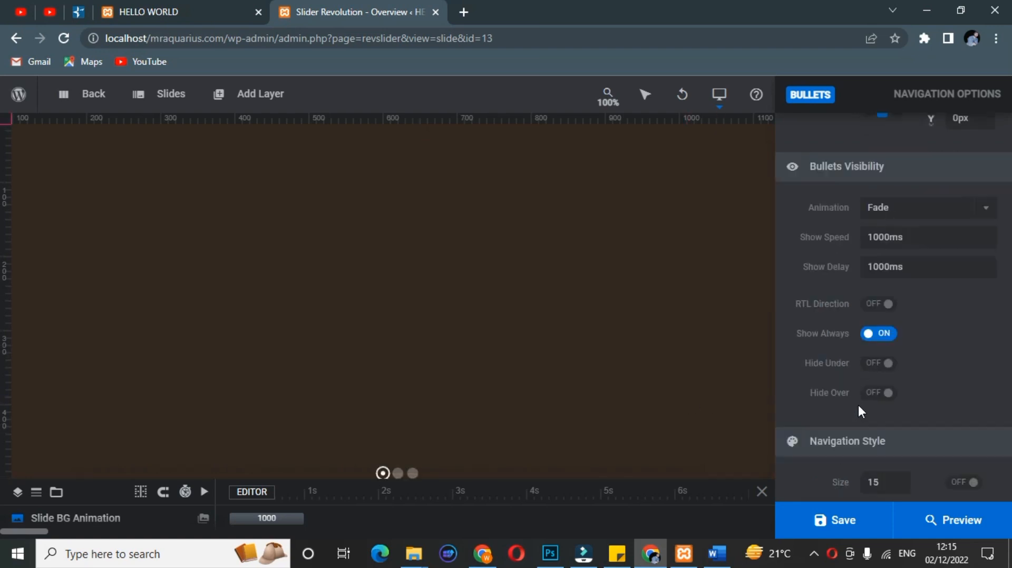
scroll(856, 413, down, 2)
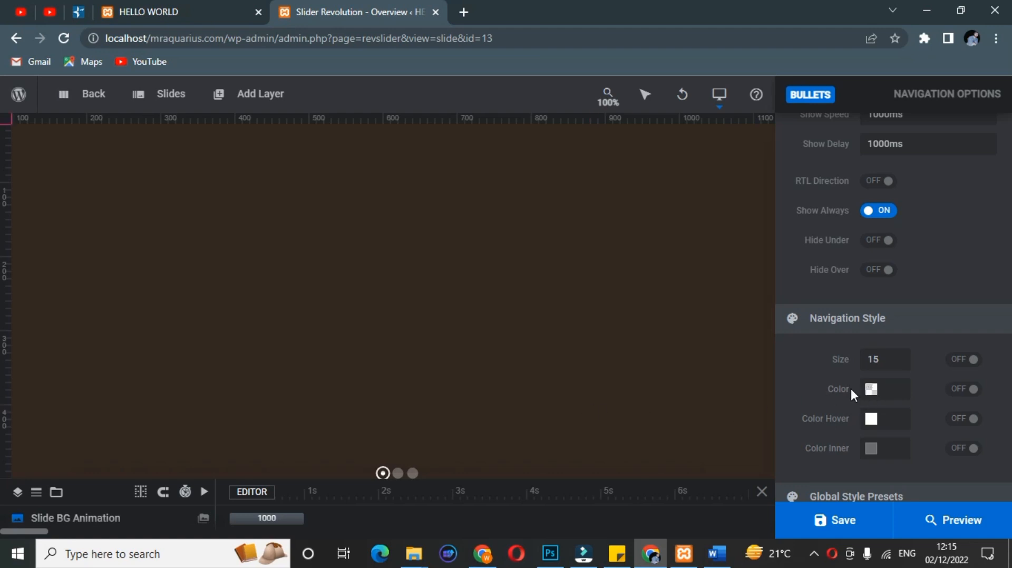
click(872, 390)
click(541, 362)
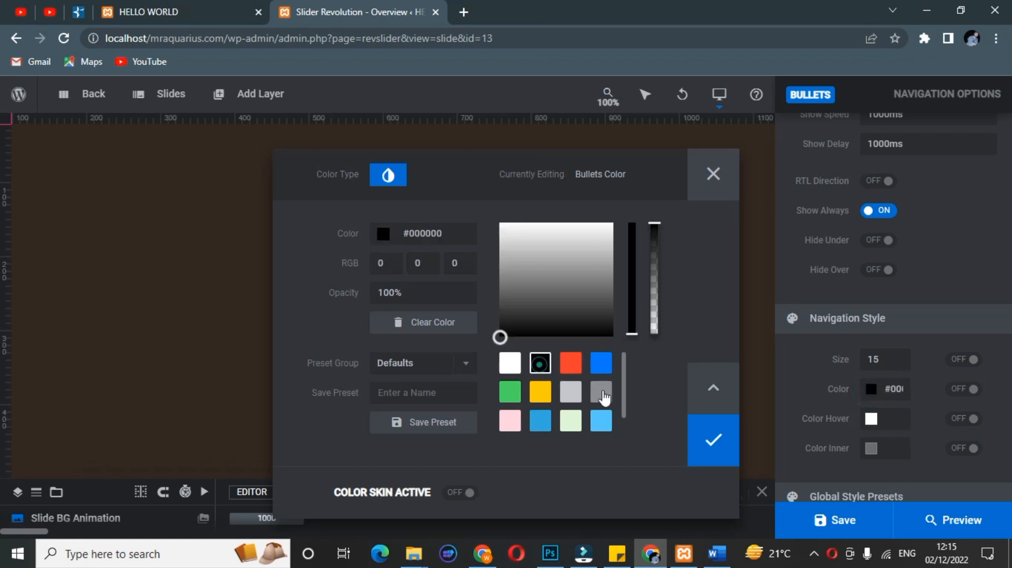
click(708, 447)
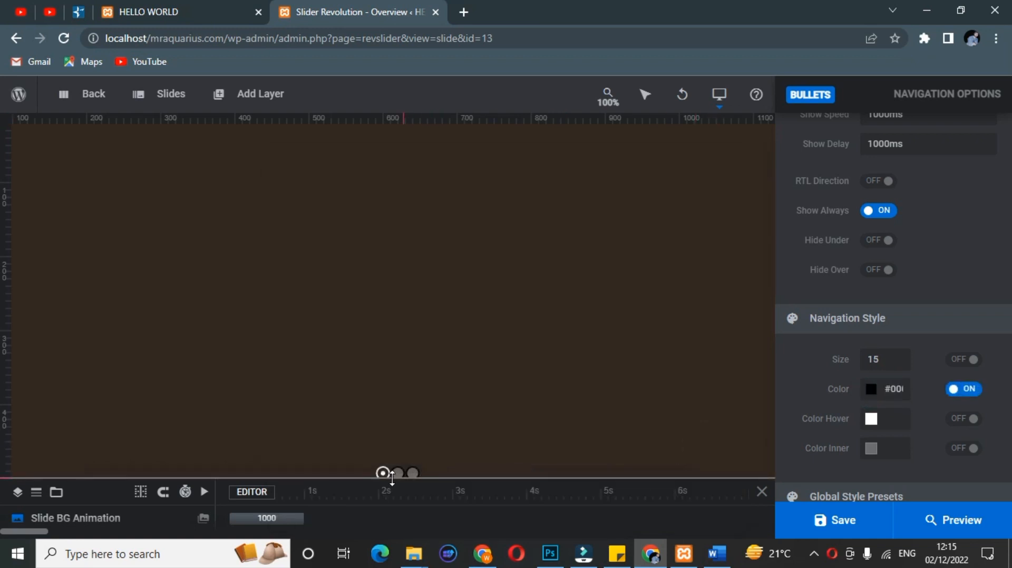
Step: Preview Slider 2 with the black bullets, switch to the second slide with its bullet, and close the preview
click(916, 517)
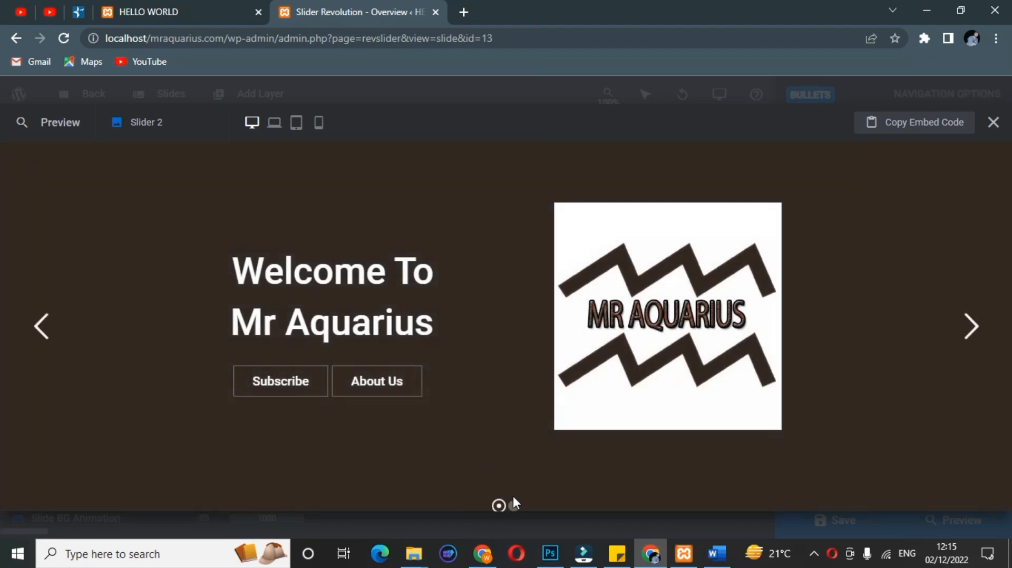
click(513, 506)
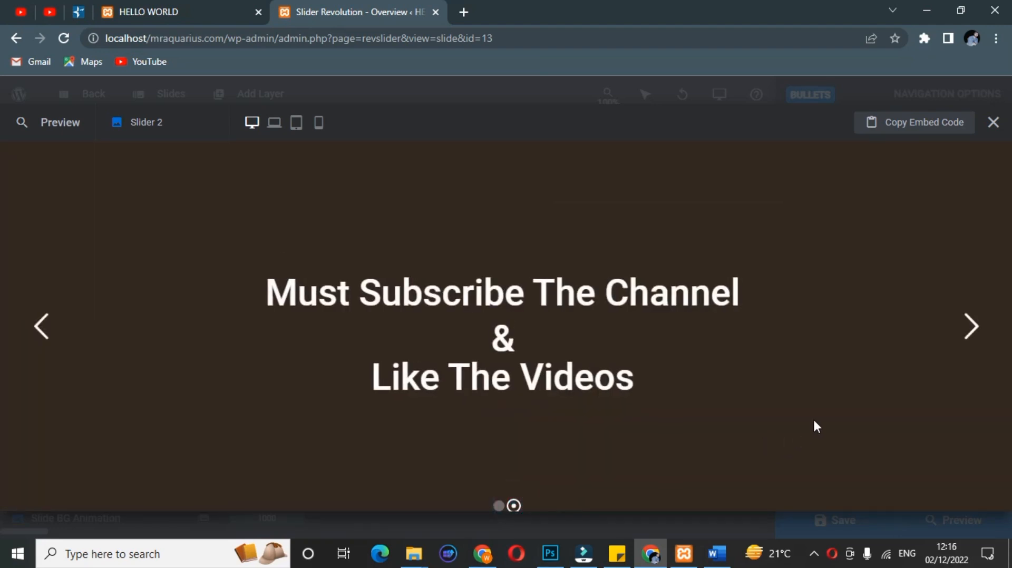
click(994, 123)
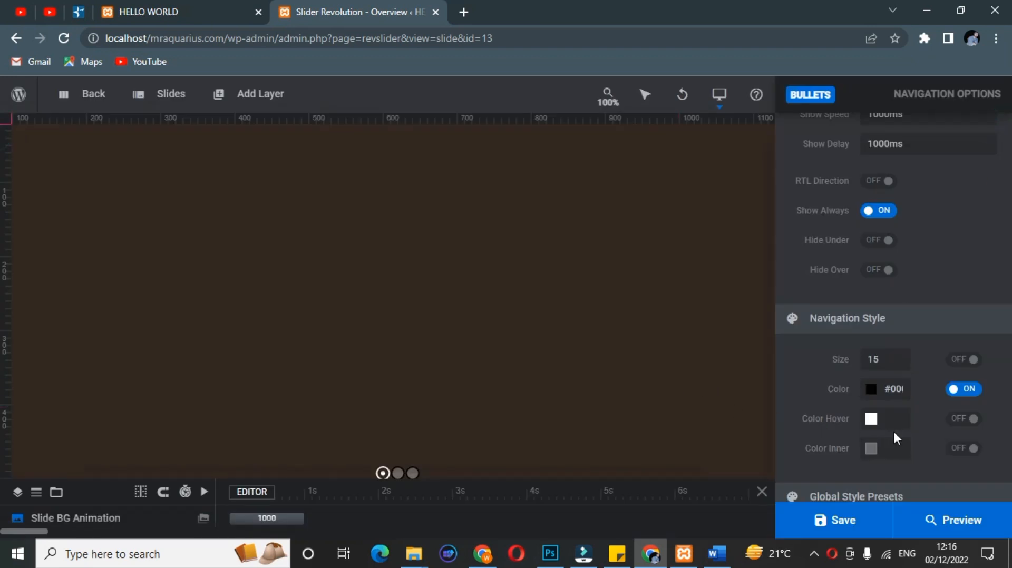
Step: Save the slider, then reload the HELLO WORLD site's home page and switch to the second slide with its bullet
scroll(872, 400, down, 5)
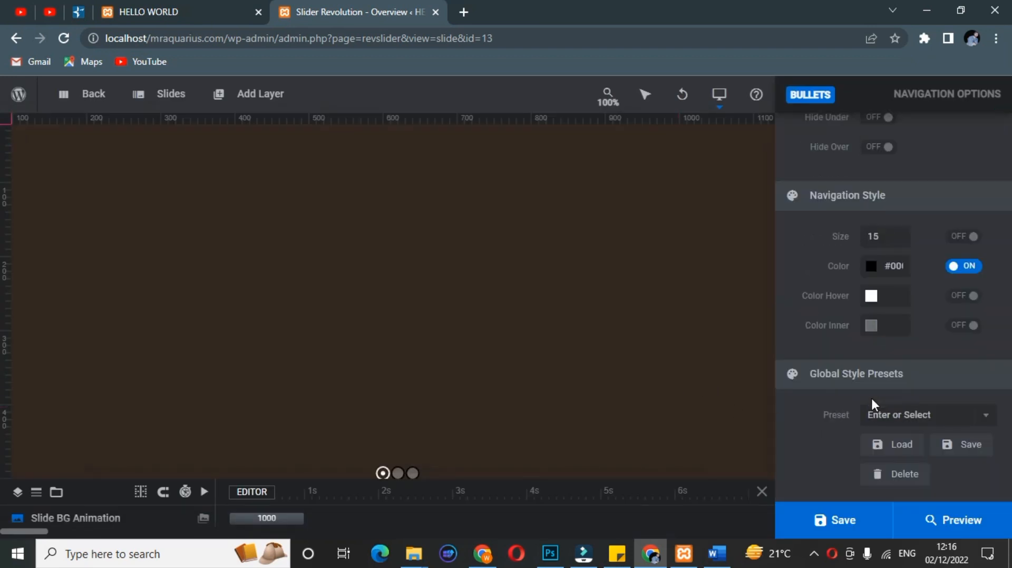
click(838, 525)
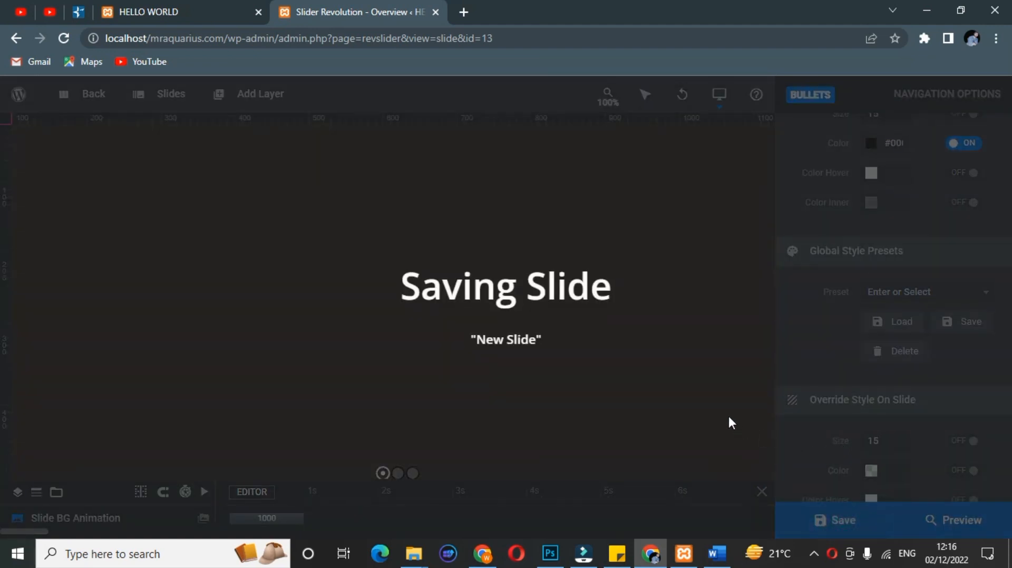
click(249, 7)
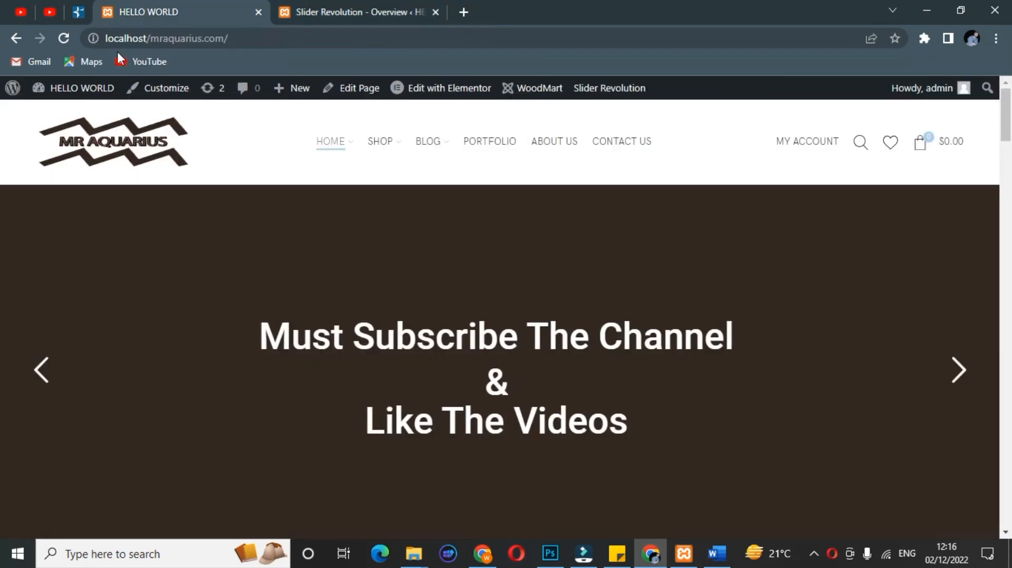
click(65, 42)
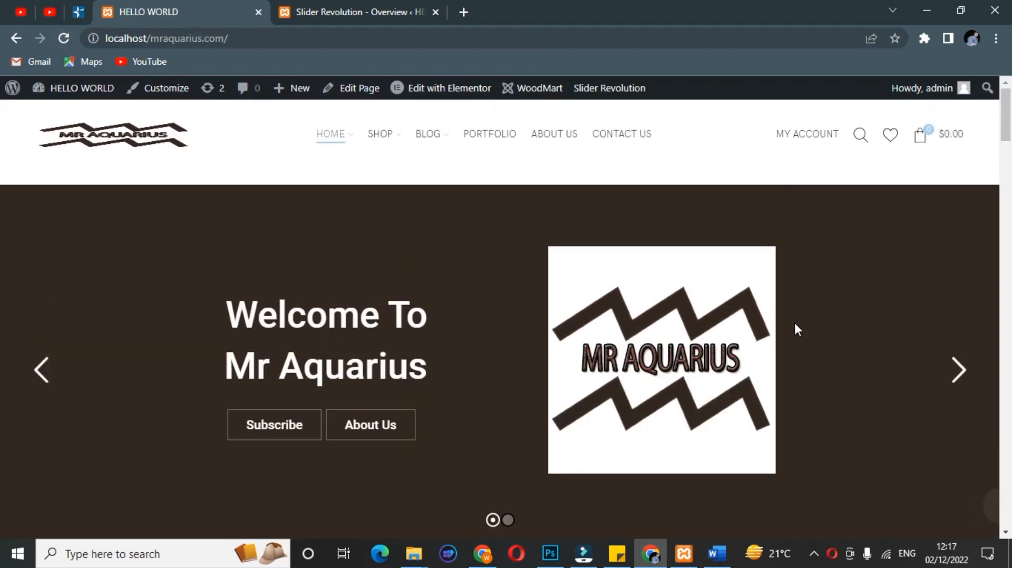
click(508, 521)
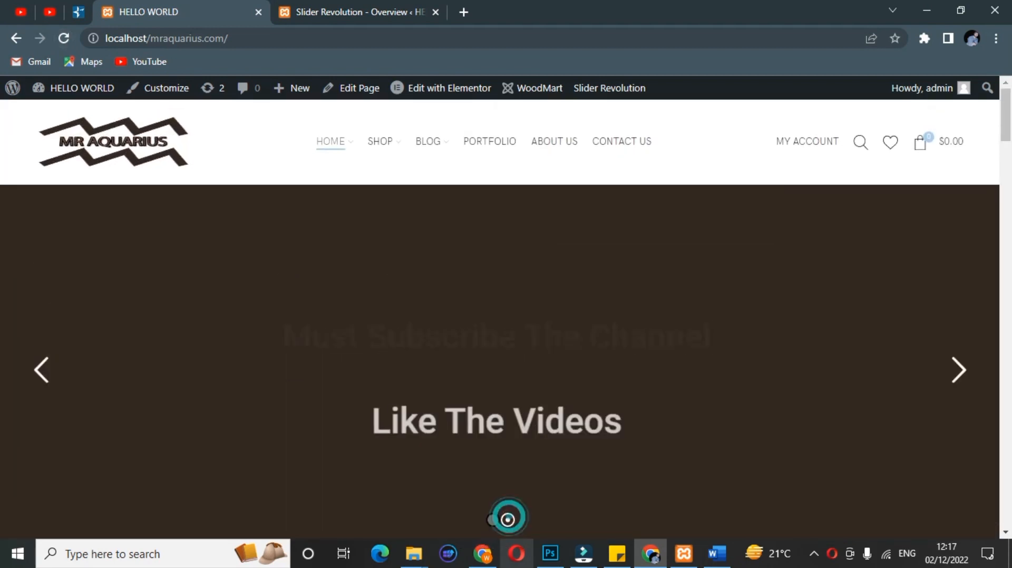